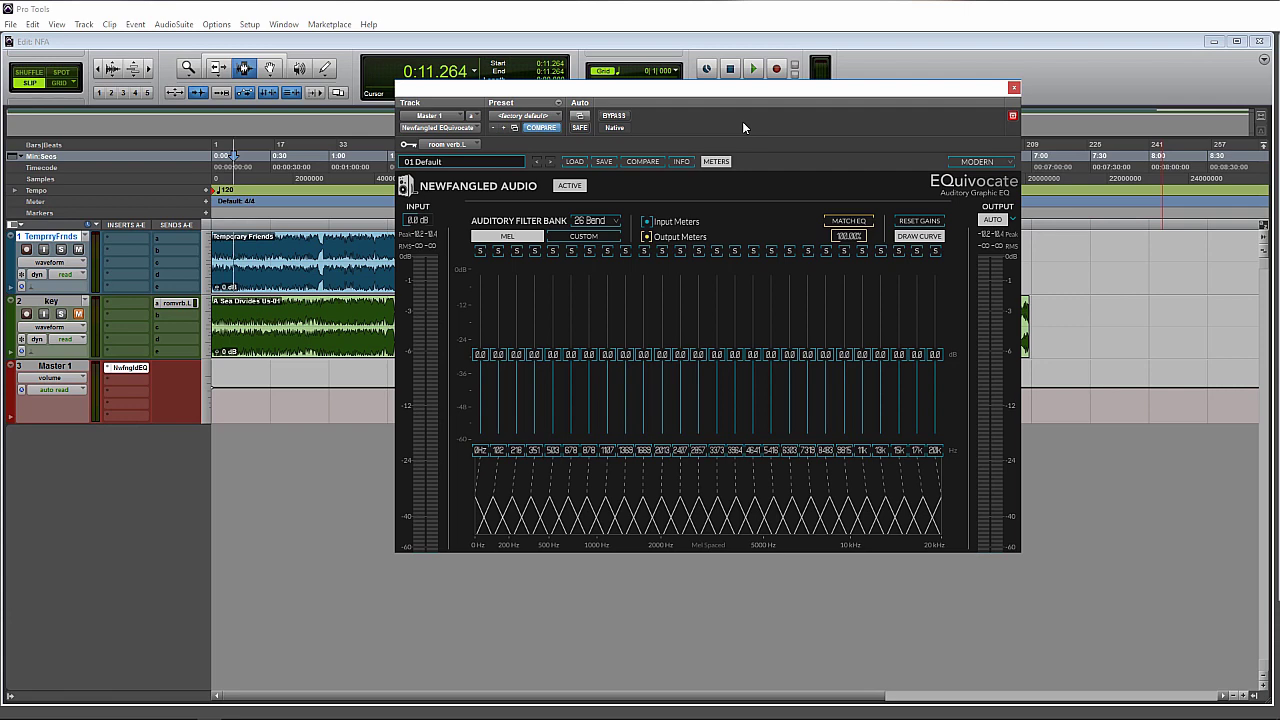
pyautogui.click(464, 163)
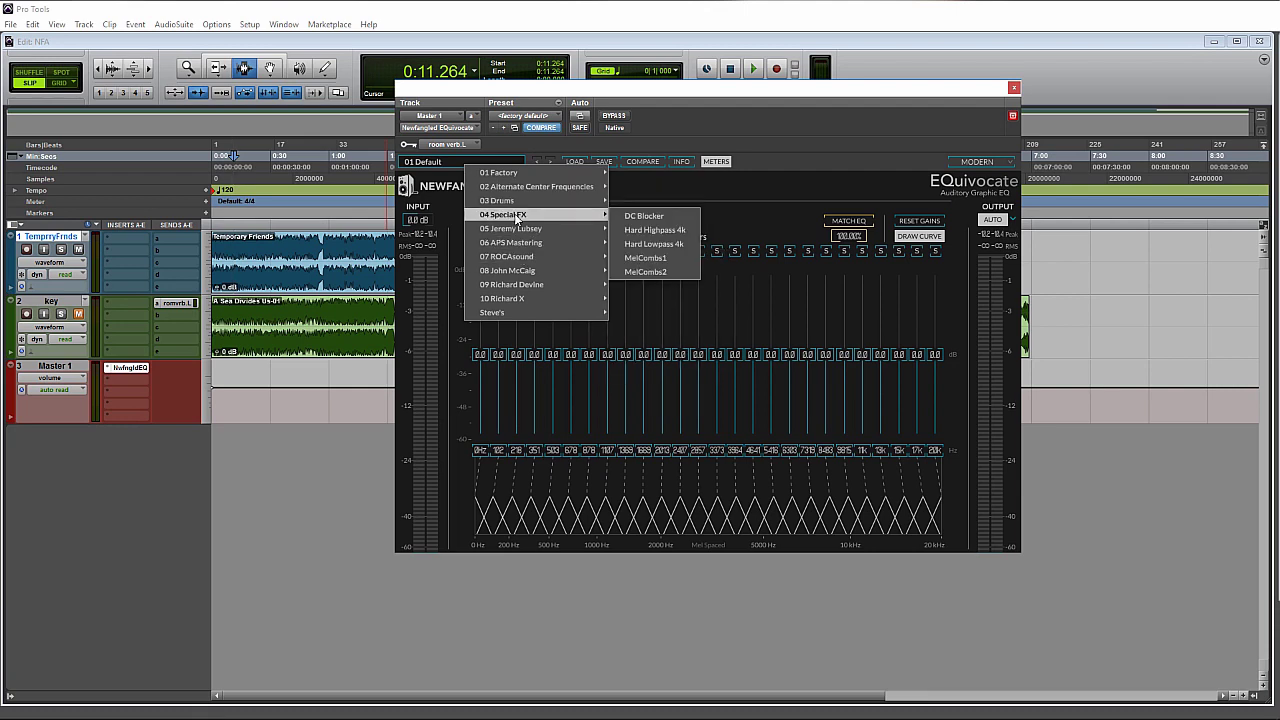
pyautogui.click(772, 159)
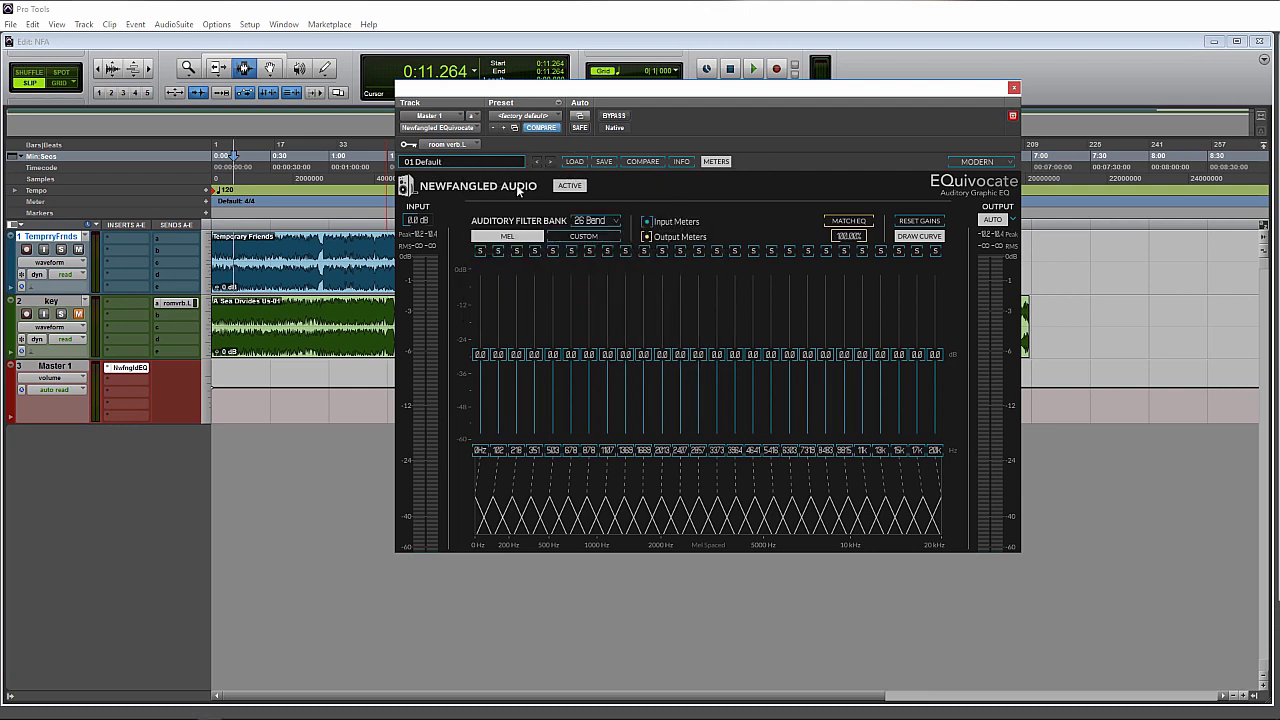
# Lower the 2013 Hz band to about -6.9 dB and compare it with the alternate setting, ending on the flat curve
pyautogui.click(640, 161)
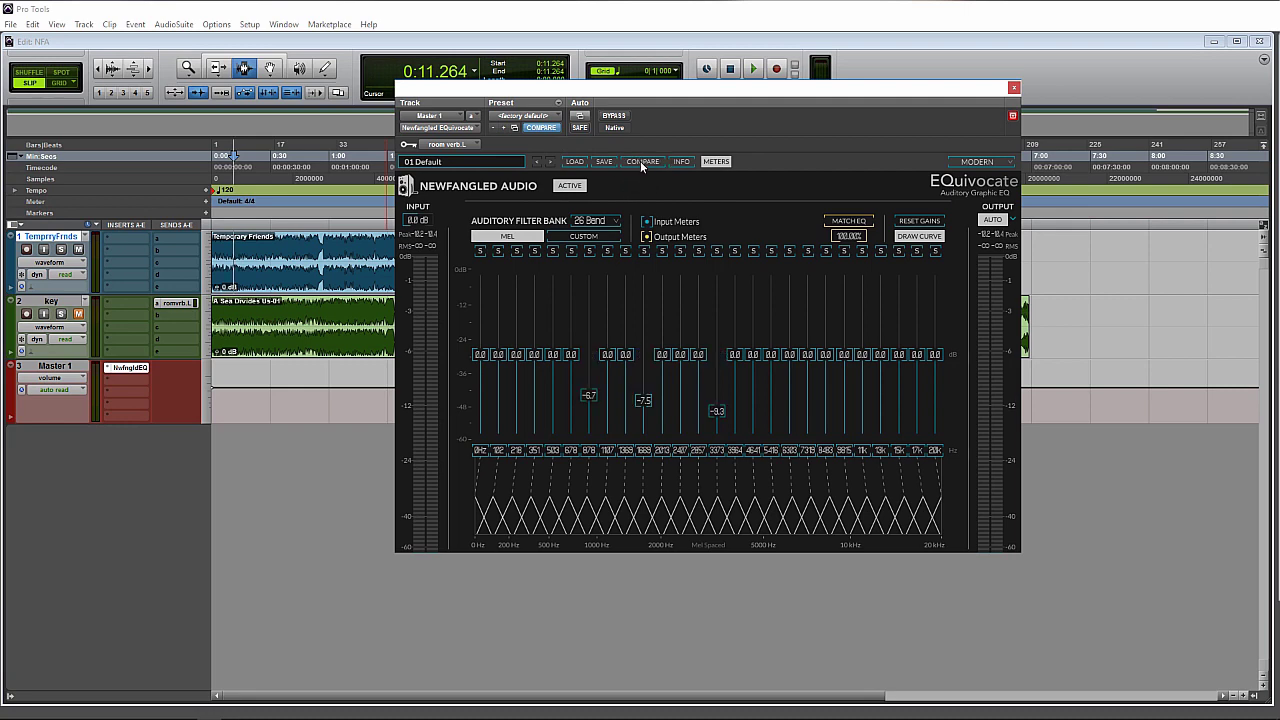
pyautogui.click(640, 161)
pyautogui.moveTo(664, 356); pyautogui.dragTo(663, 390)
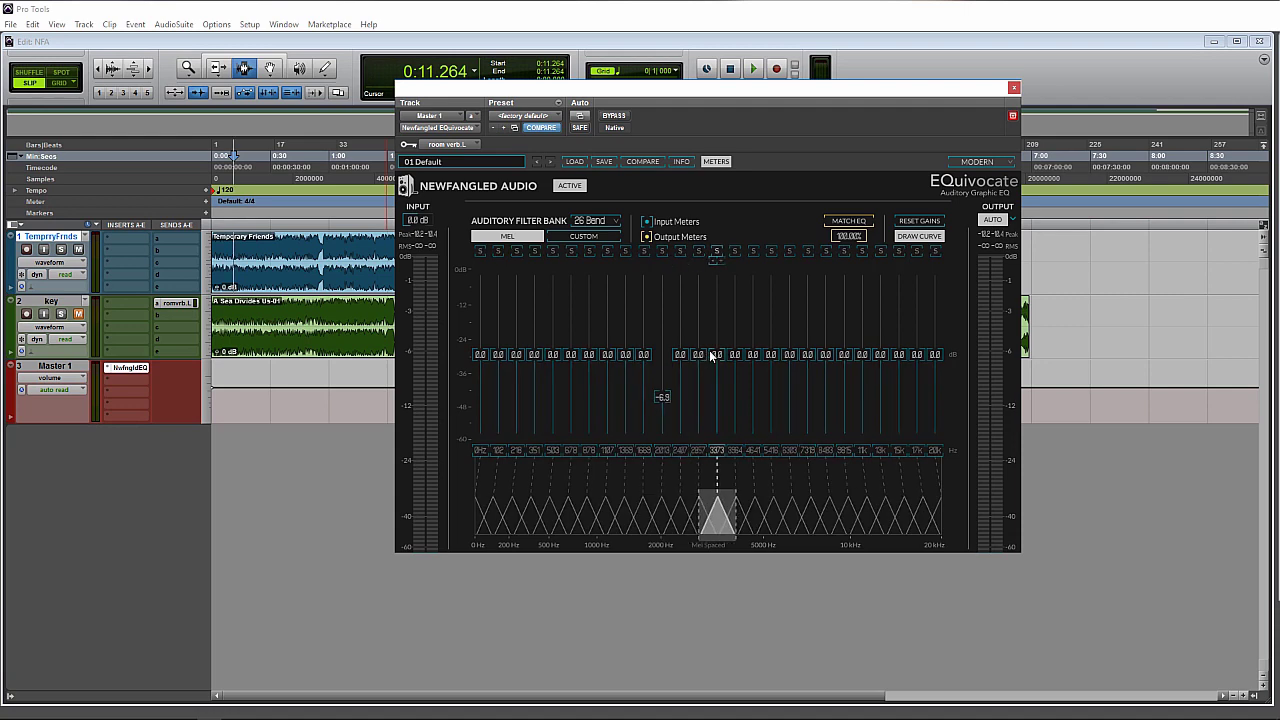
pyautogui.click(637, 161)
pyautogui.click(637, 161)
pyautogui.click(637, 161)
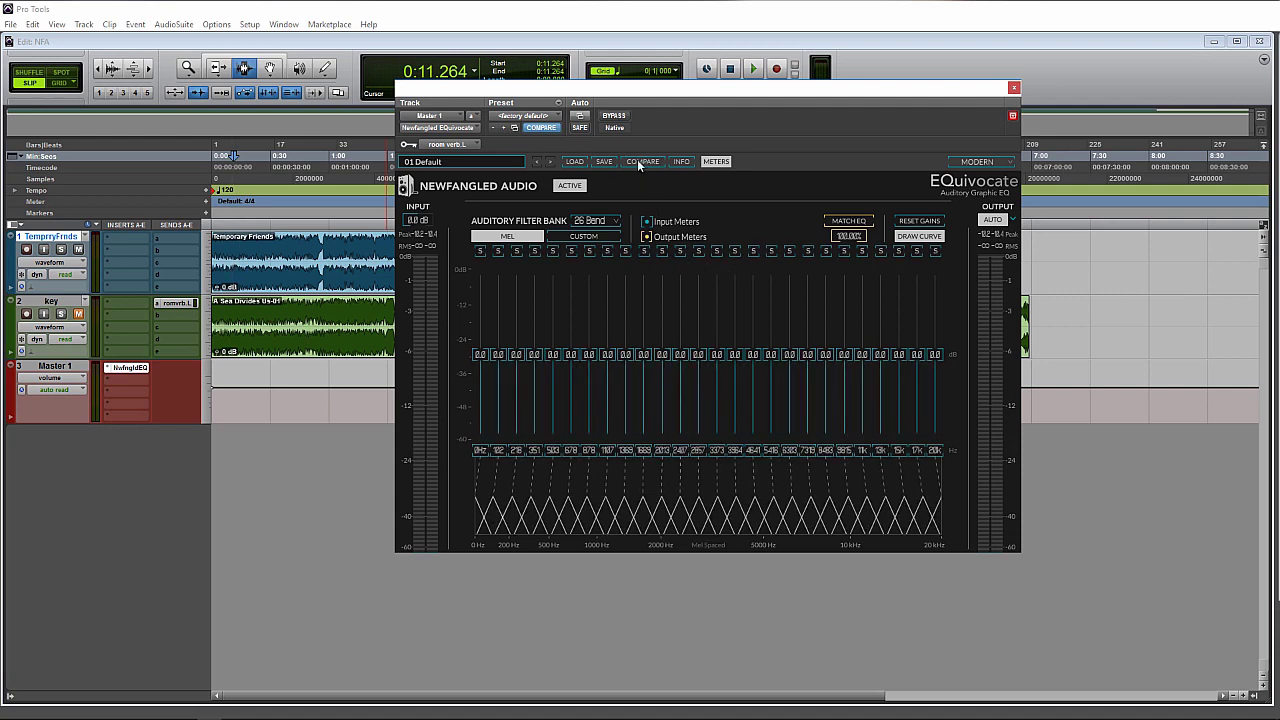
# Open the EQuivocate user guide, glance through its first page and close the document
pyautogui.click(680, 161)
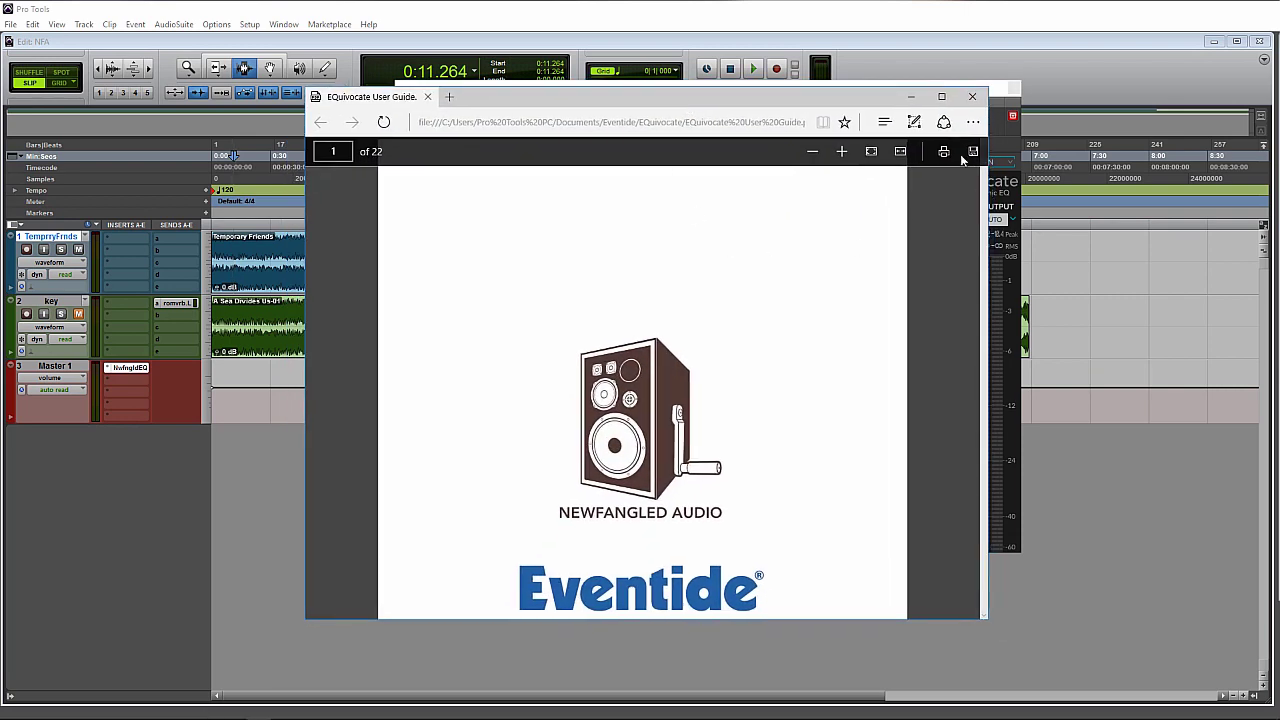
pyautogui.scroll(-3, 766, 333)
pyautogui.scroll(3, 766, 337)
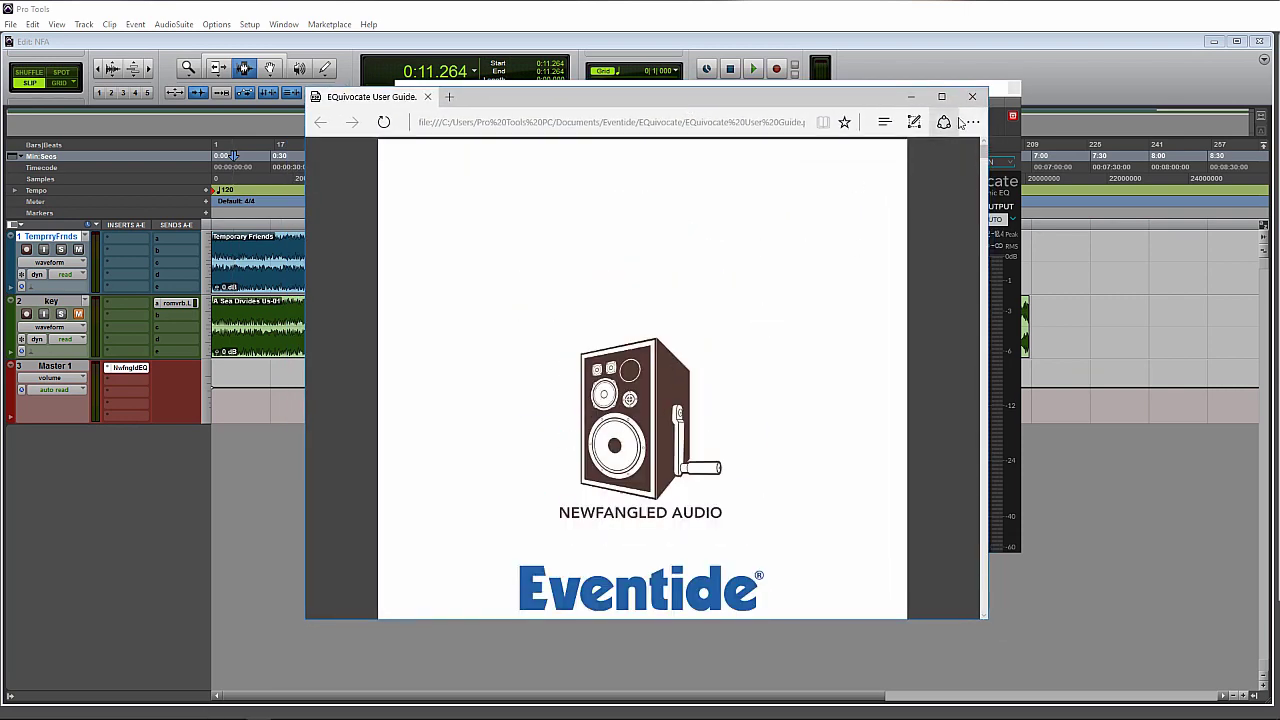
pyautogui.click(972, 96)
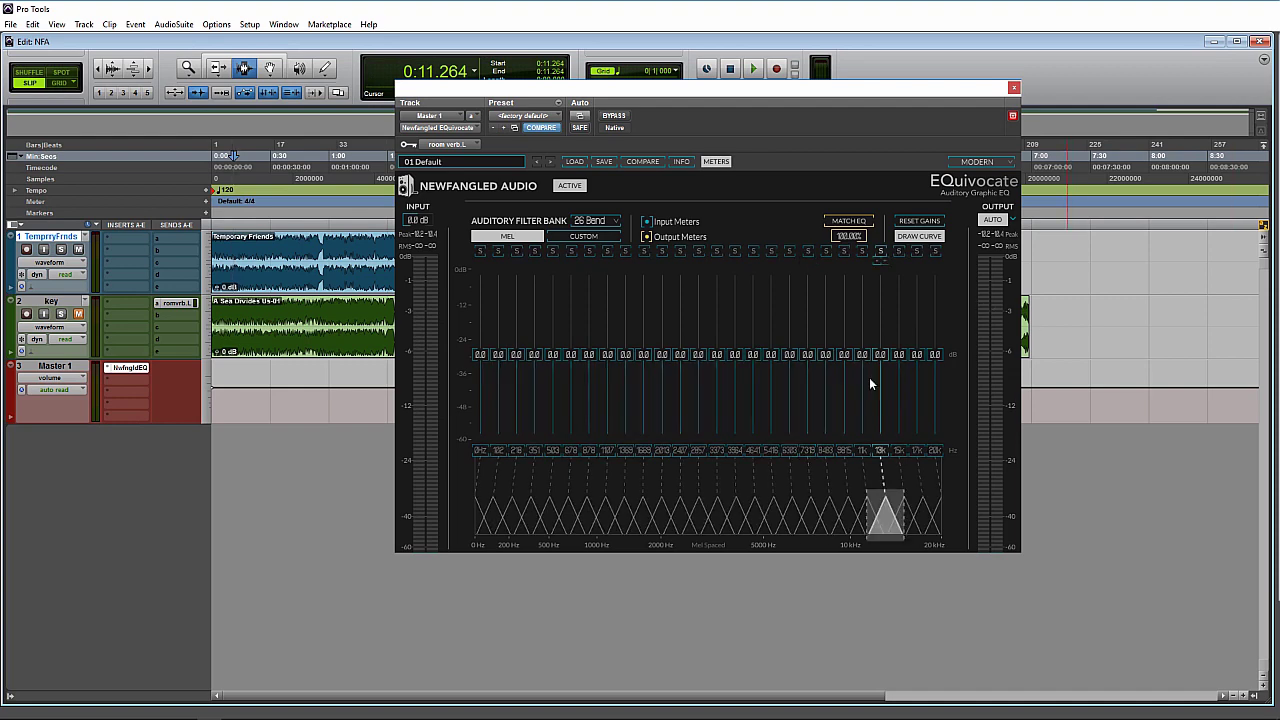
# Play the session while toggling the plug-in's meters off and back on, and stop playback
pyautogui.press('space')
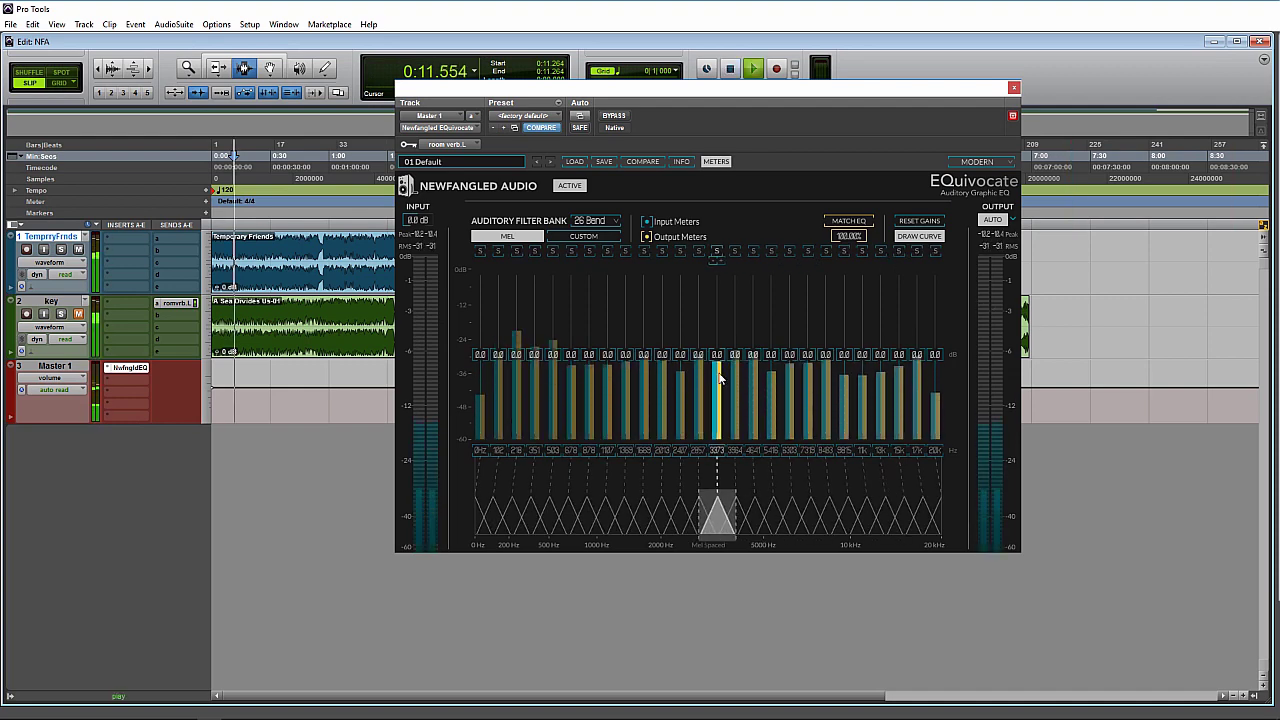
pyautogui.click(715, 161)
pyautogui.click(715, 161)
pyautogui.press('space')
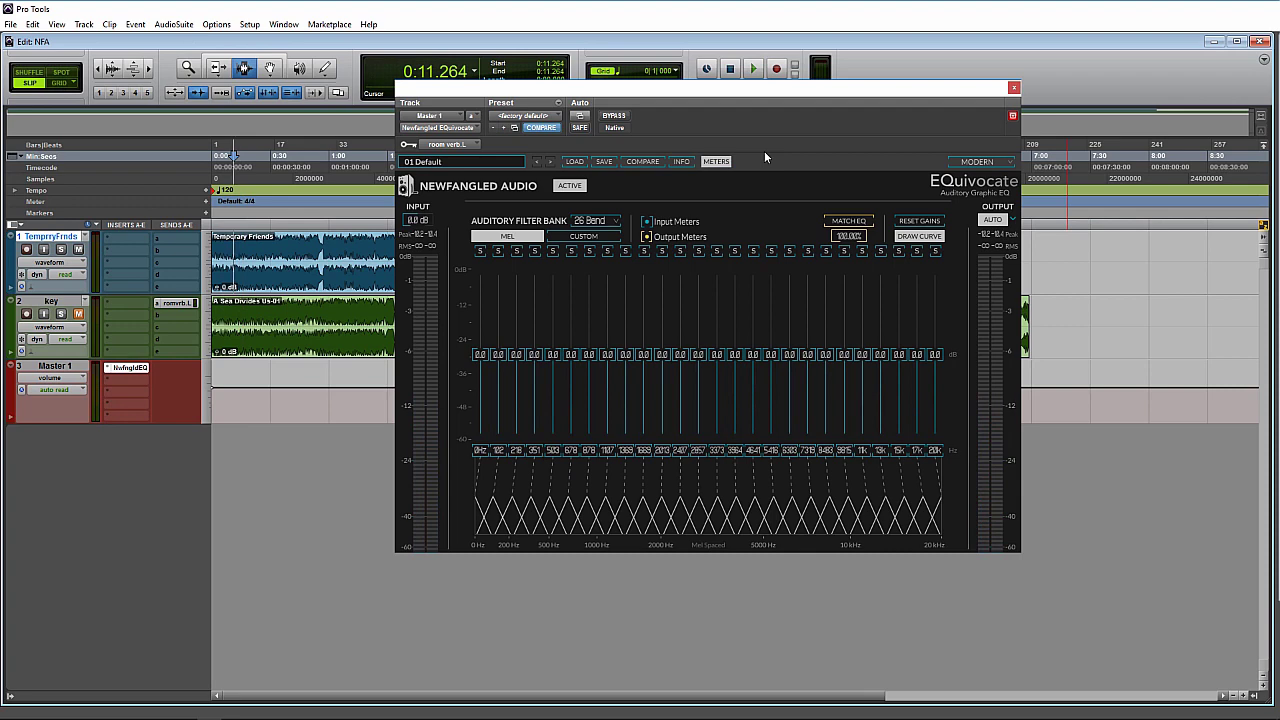
# Try the auditory filter bank with 7 bands and another reduced band count, and return it to 26 Band
pyautogui.click(595, 221)
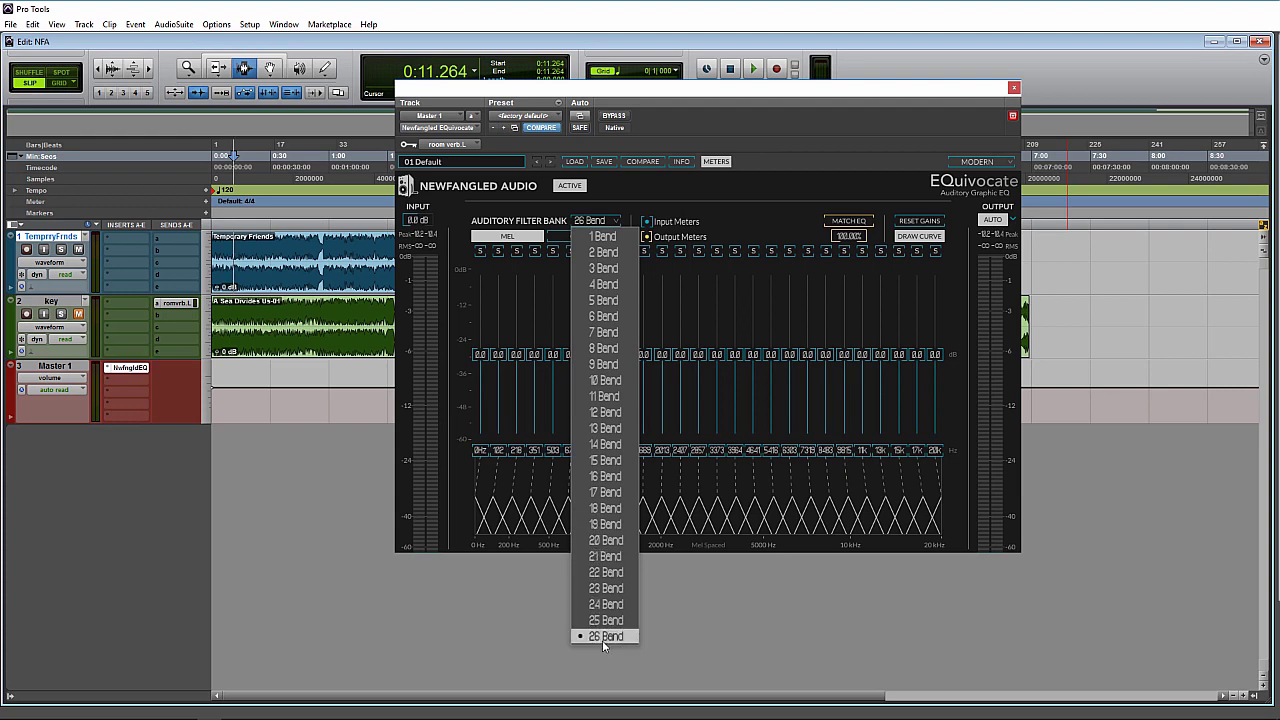
pyautogui.click(604, 332)
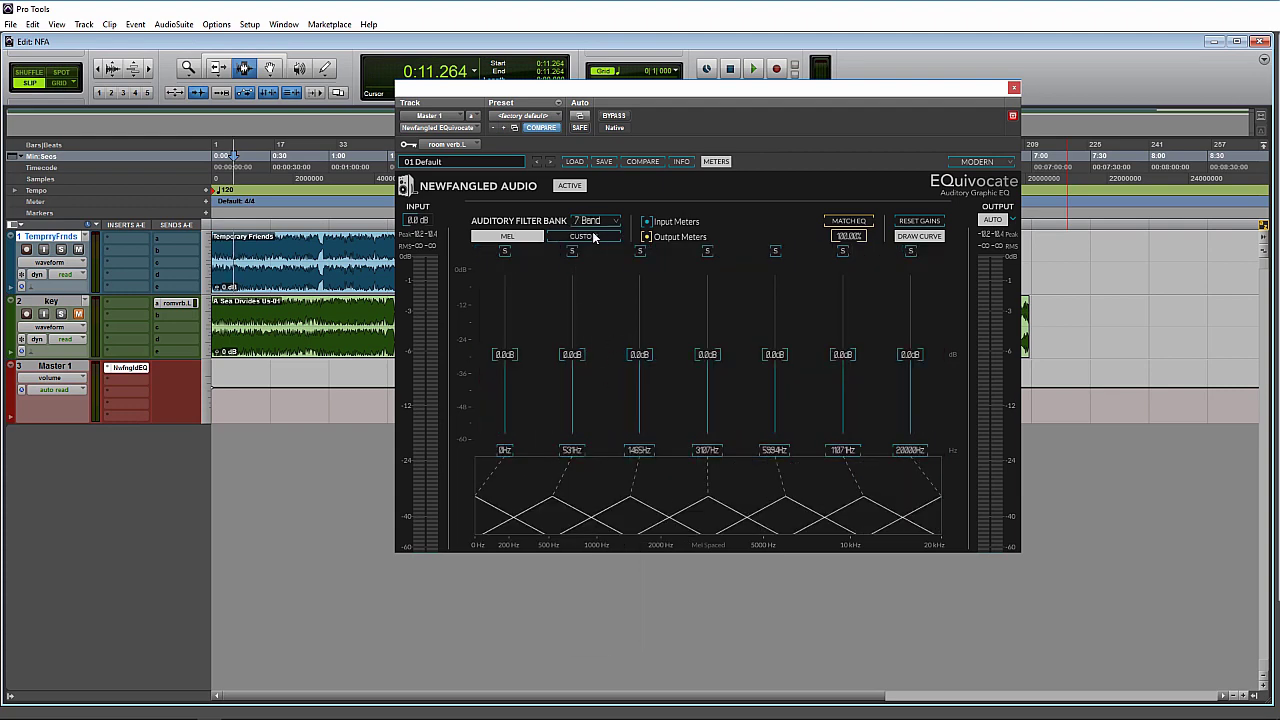
pyautogui.click(592, 222)
pyautogui.click(597, 422)
pyautogui.click(589, 221)
pyautogui.click(605, 674)
# Preview the Newfangled and Twin Turbo interface themes and return the plug-in to the Modern theme
pyautogui.click(983, 162)
pyautogui.click(983, 176)
pyautogui.click(983, 163)
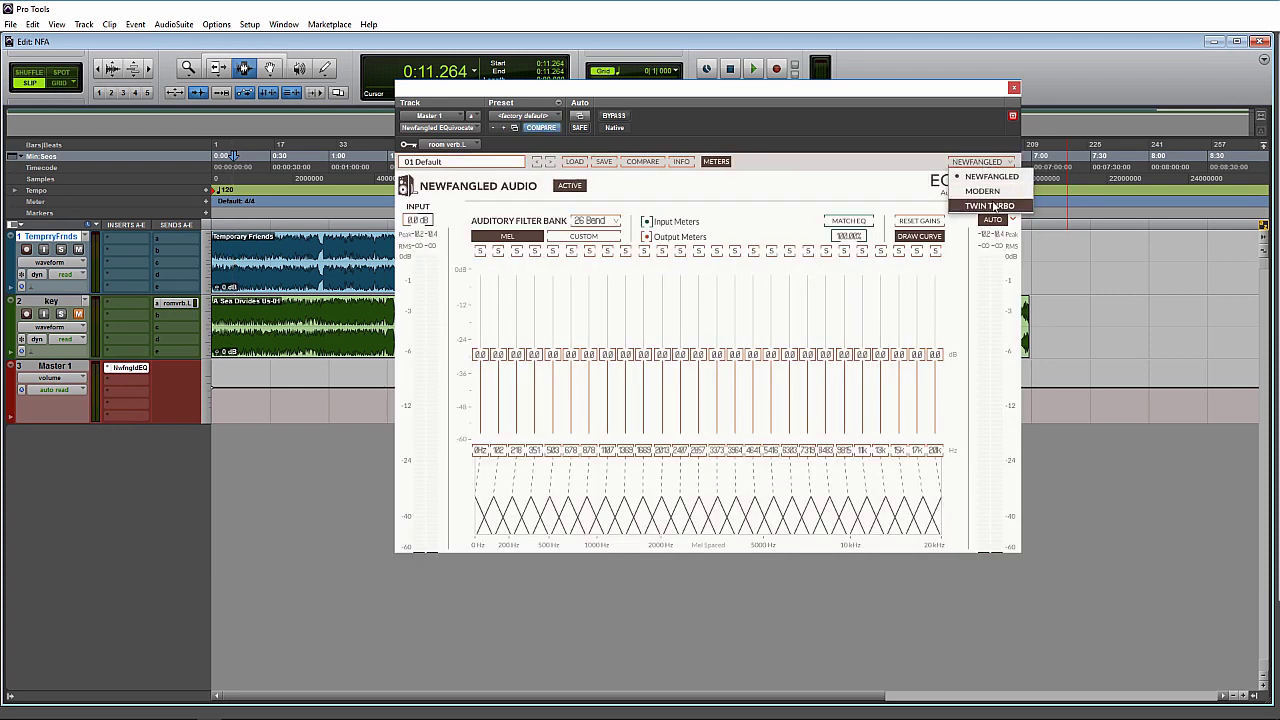
pyautogui.click(992, 207)
pyautogui.click(983, 162)
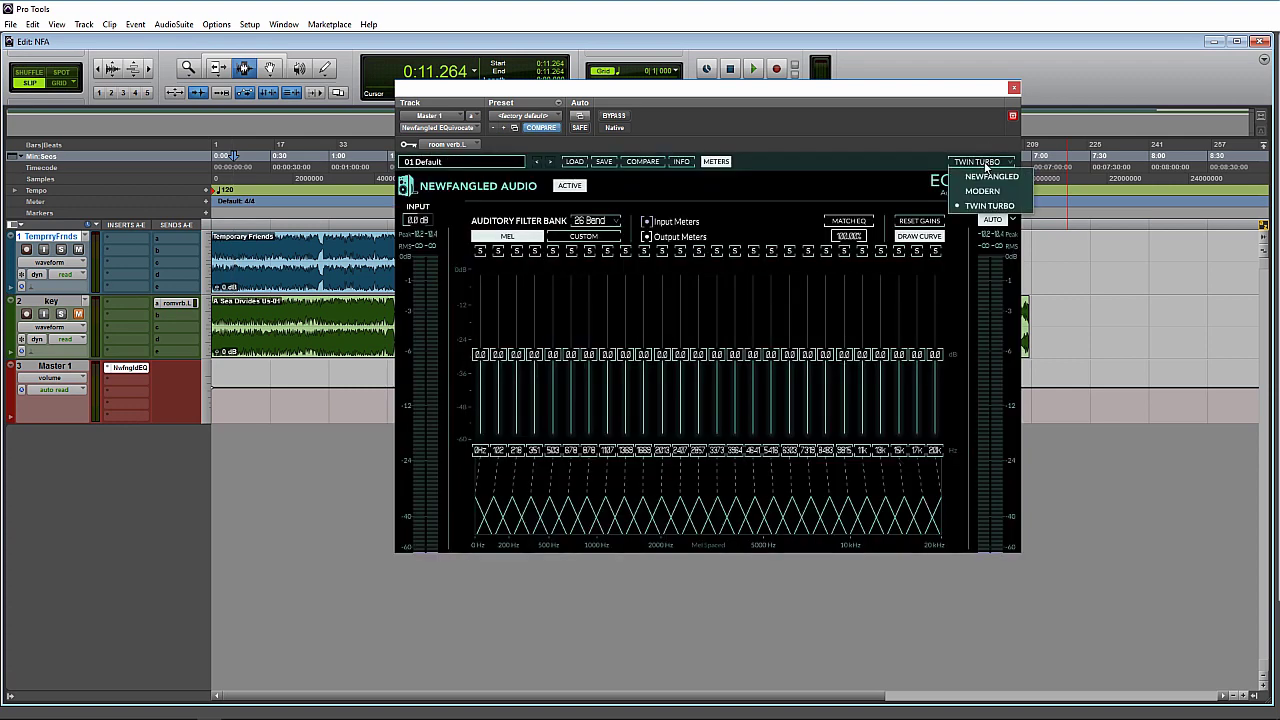
pyautogui.click(983, 173)
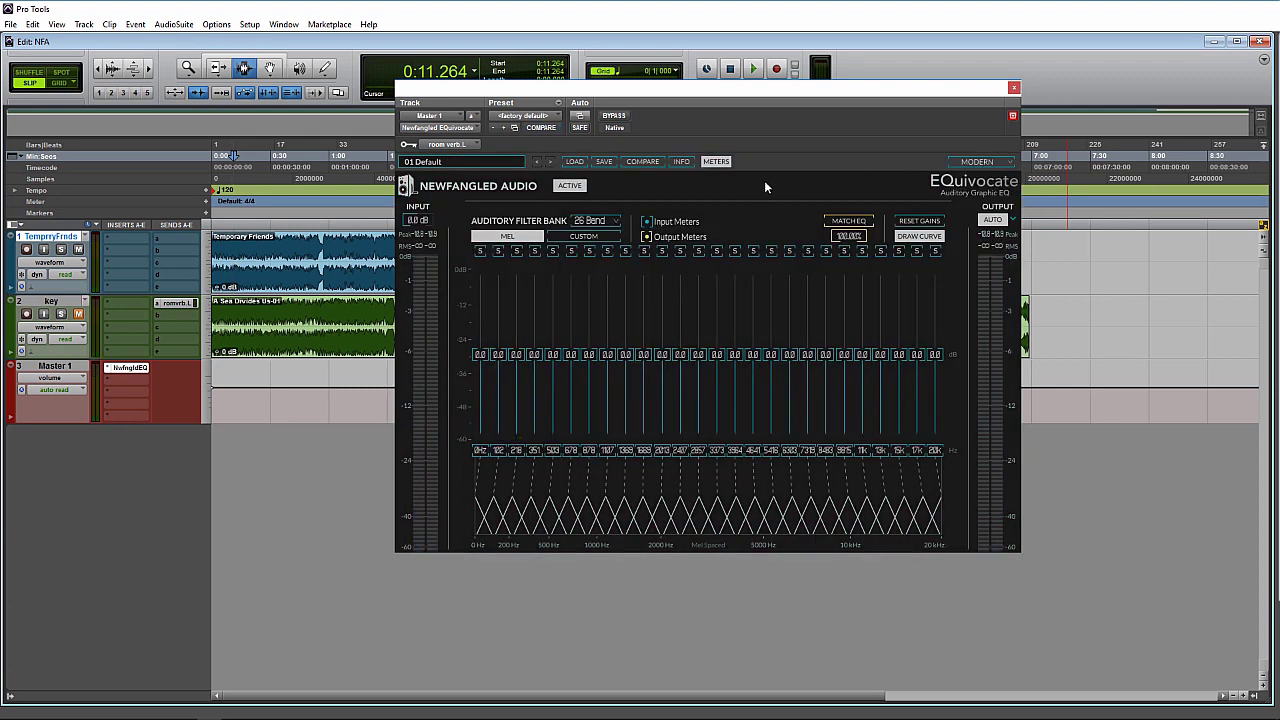
# Deactivate and reactivate the EQ processing twice with the plug-in's own Active switch
pyautogui.click(570, 186)
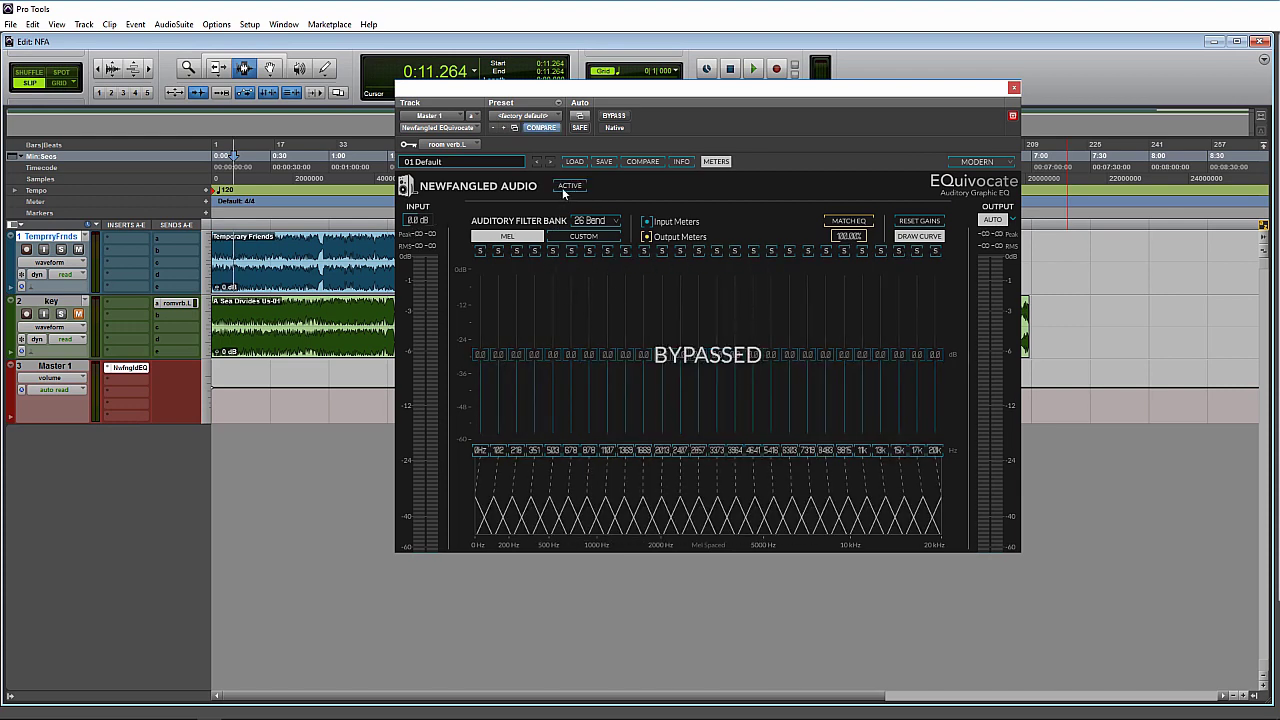
pyautogui.click(565, 187)
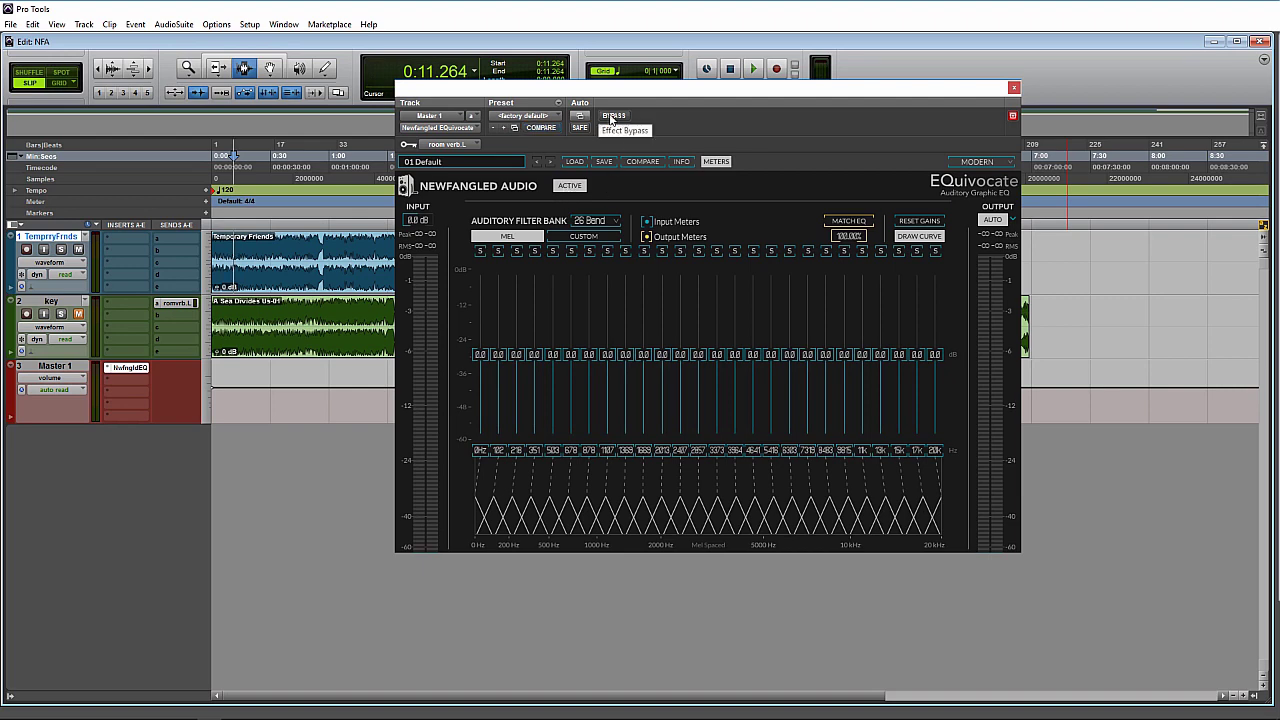
pyautogui.click(567, 189)
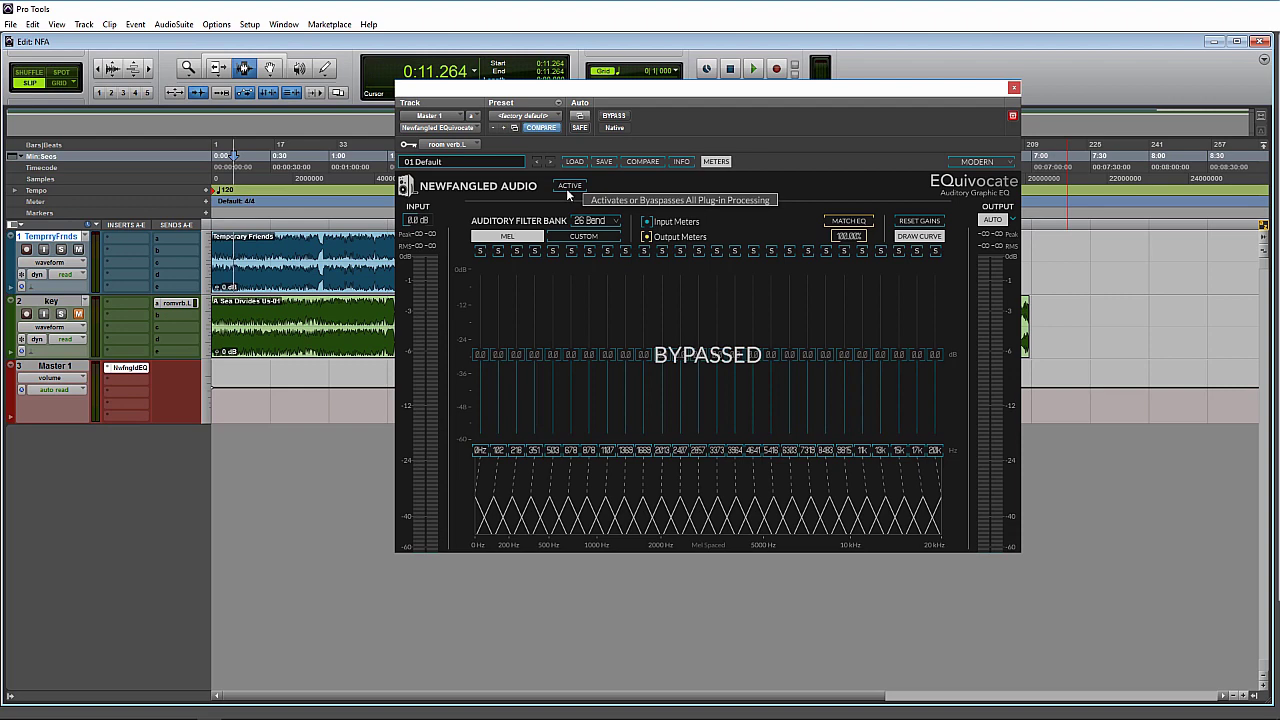
pyautogui.click(566, 186)
# Play the session while toggling the host's effect bypass and the plug-in's own Active switch for comparison, and stop playback
pyautogui.press('space')
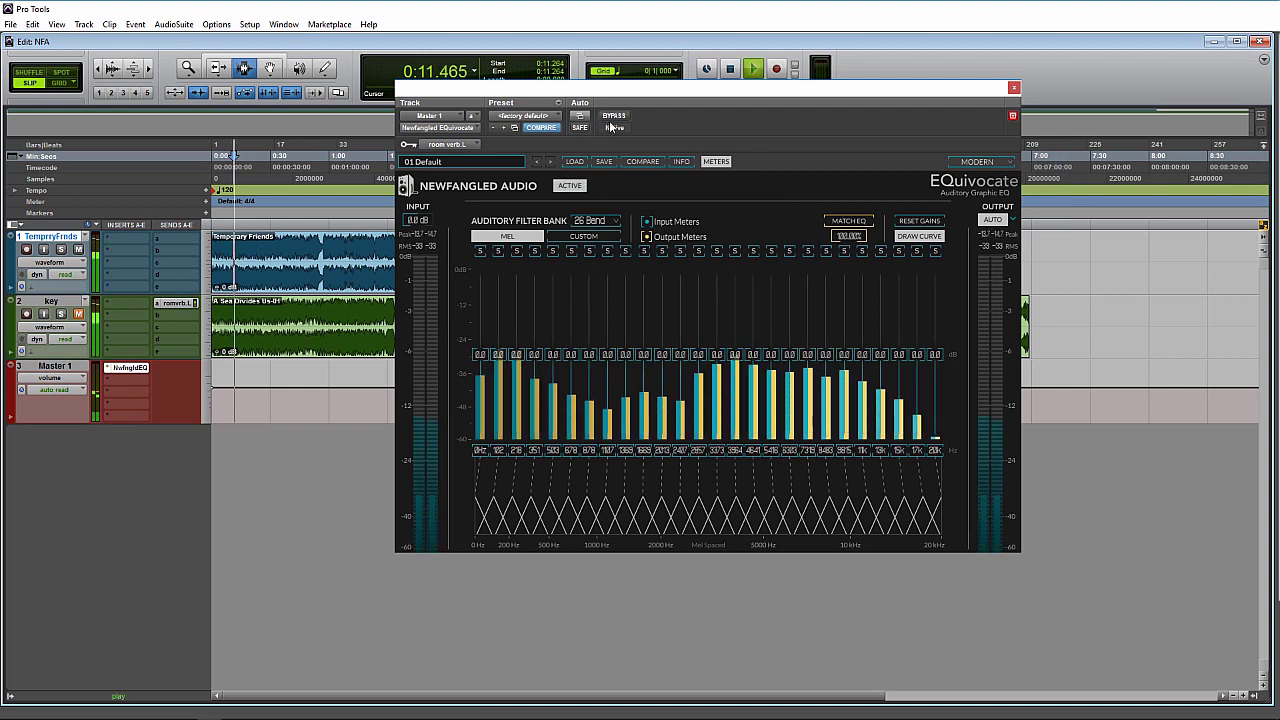
pyautogui.click(612, 118)
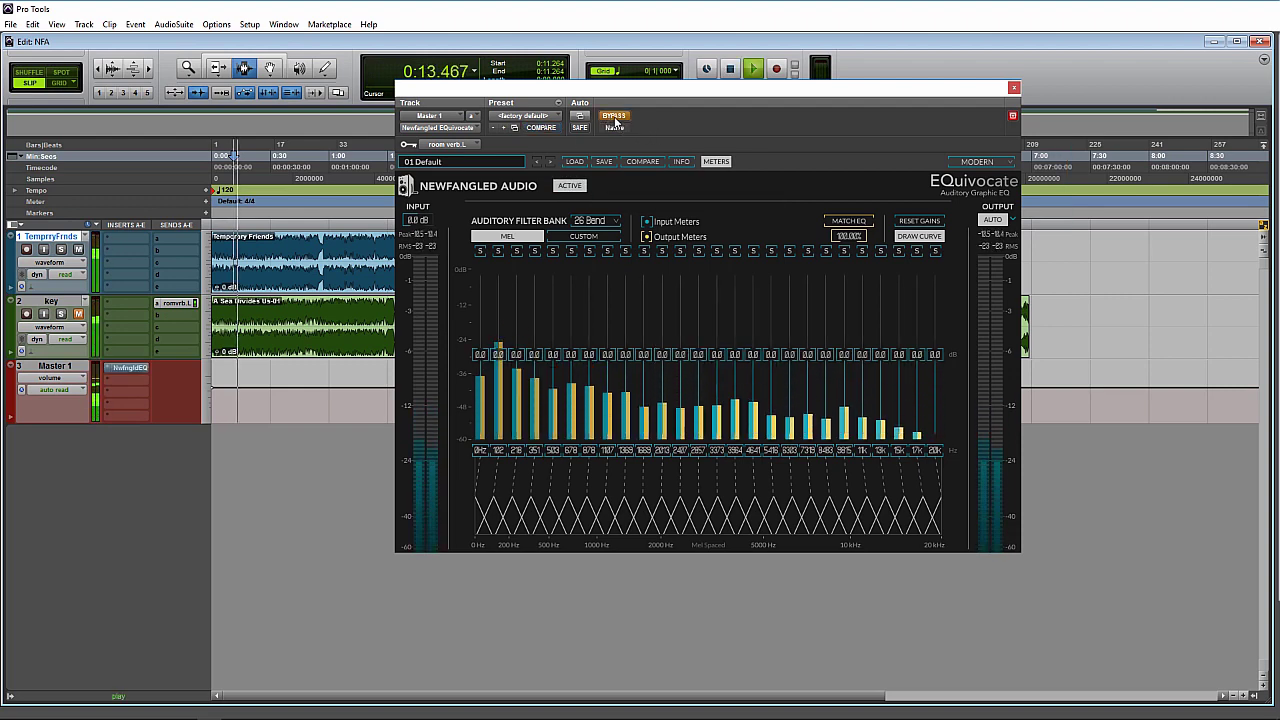
pyautogui.click(614, 118)
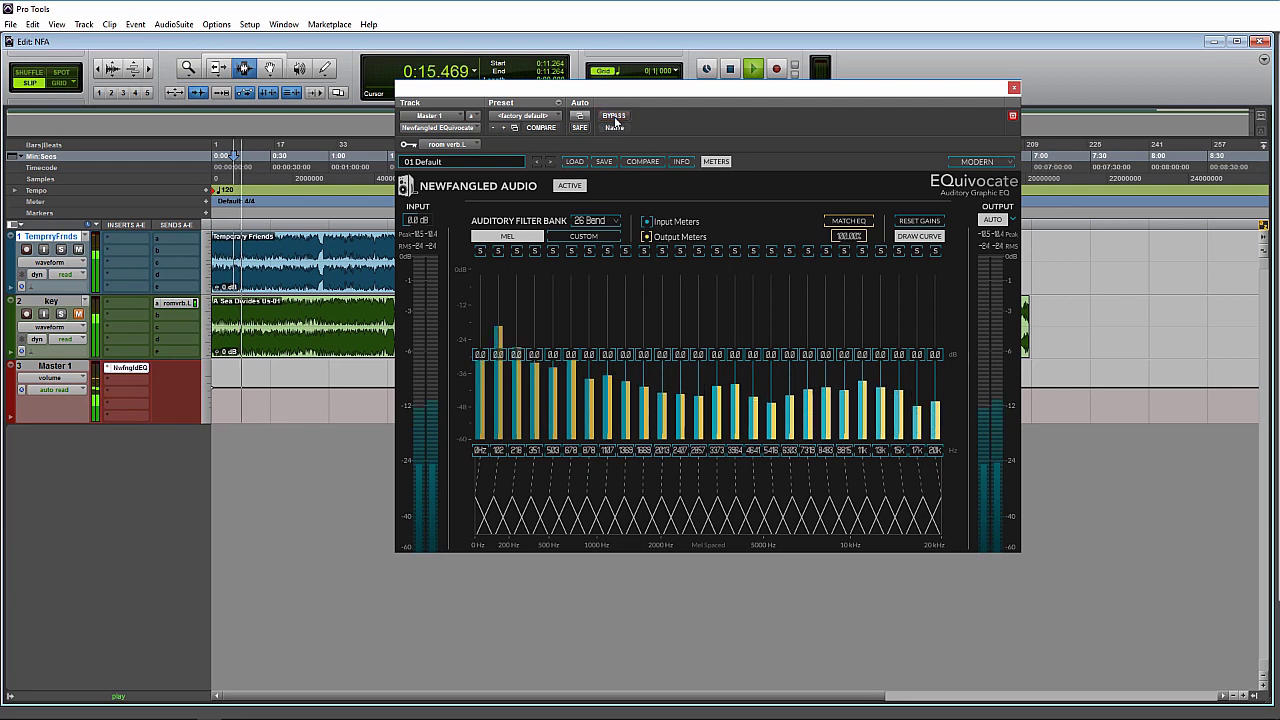
pyautogui.click(570, 187)
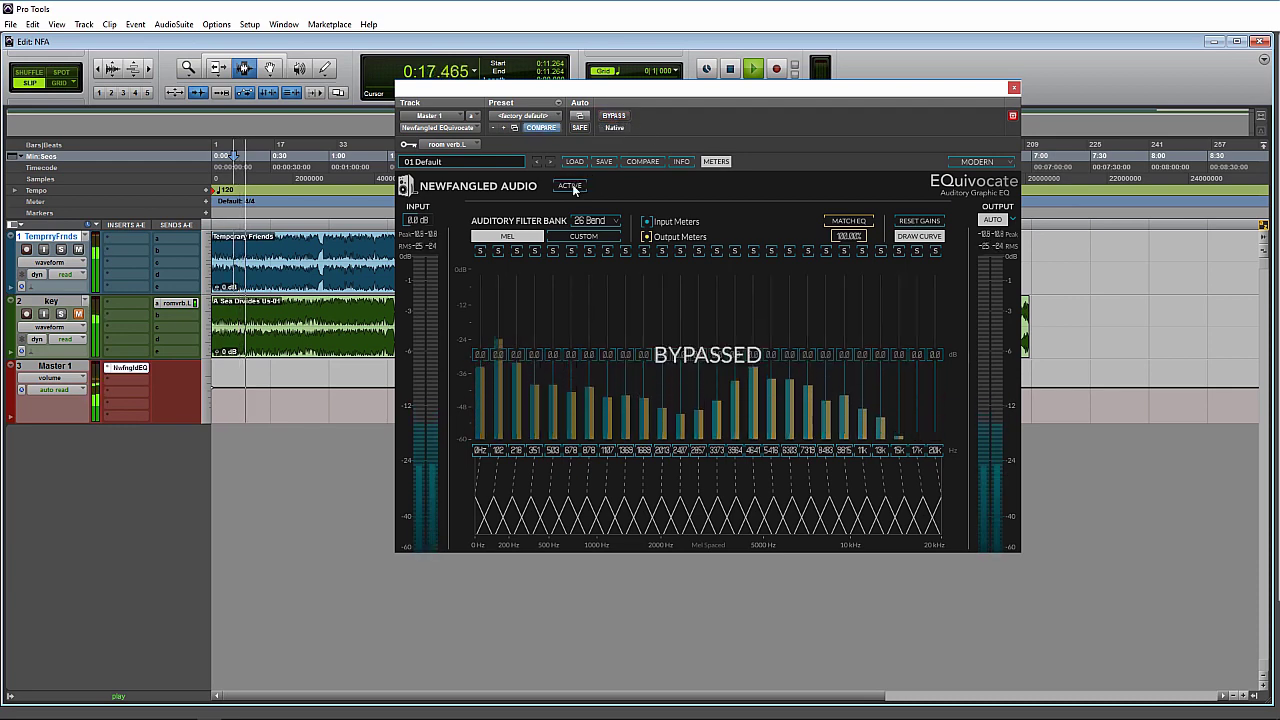
pyautogui.click(570, 187)
pyautogui.click(614, 117)
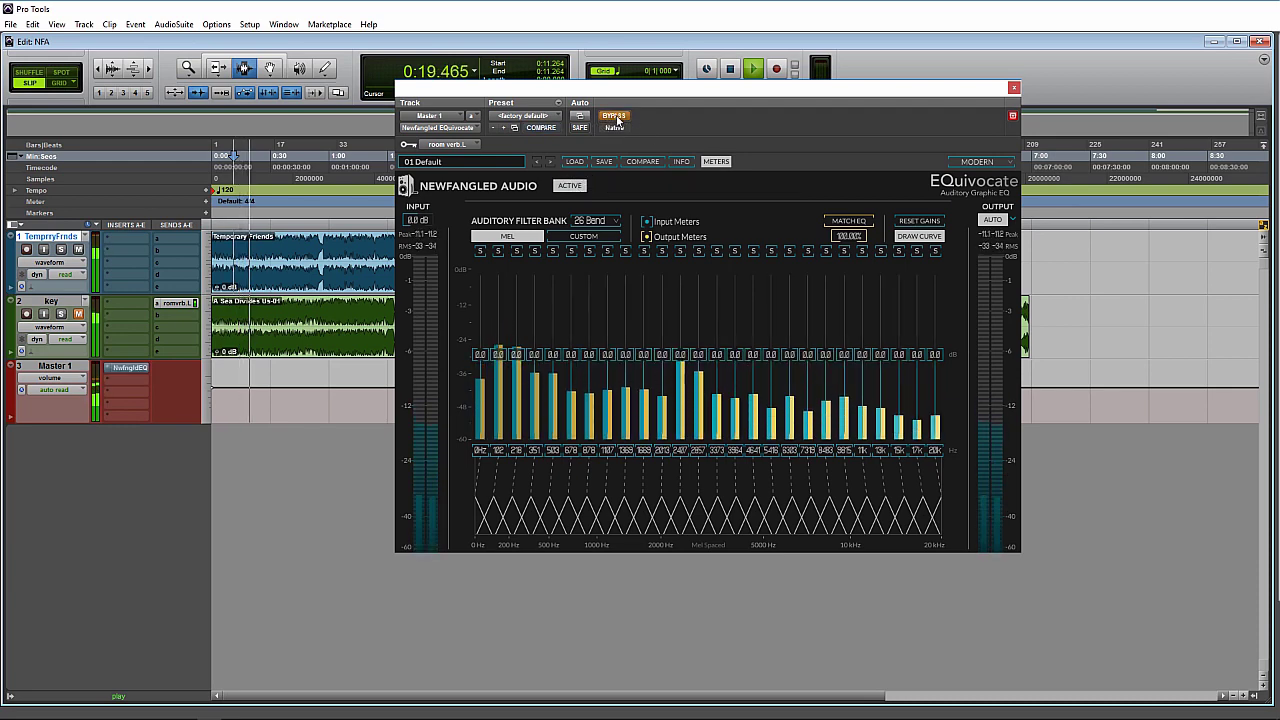
pyautogui.click(615, 118)
pyautogui.press('space')
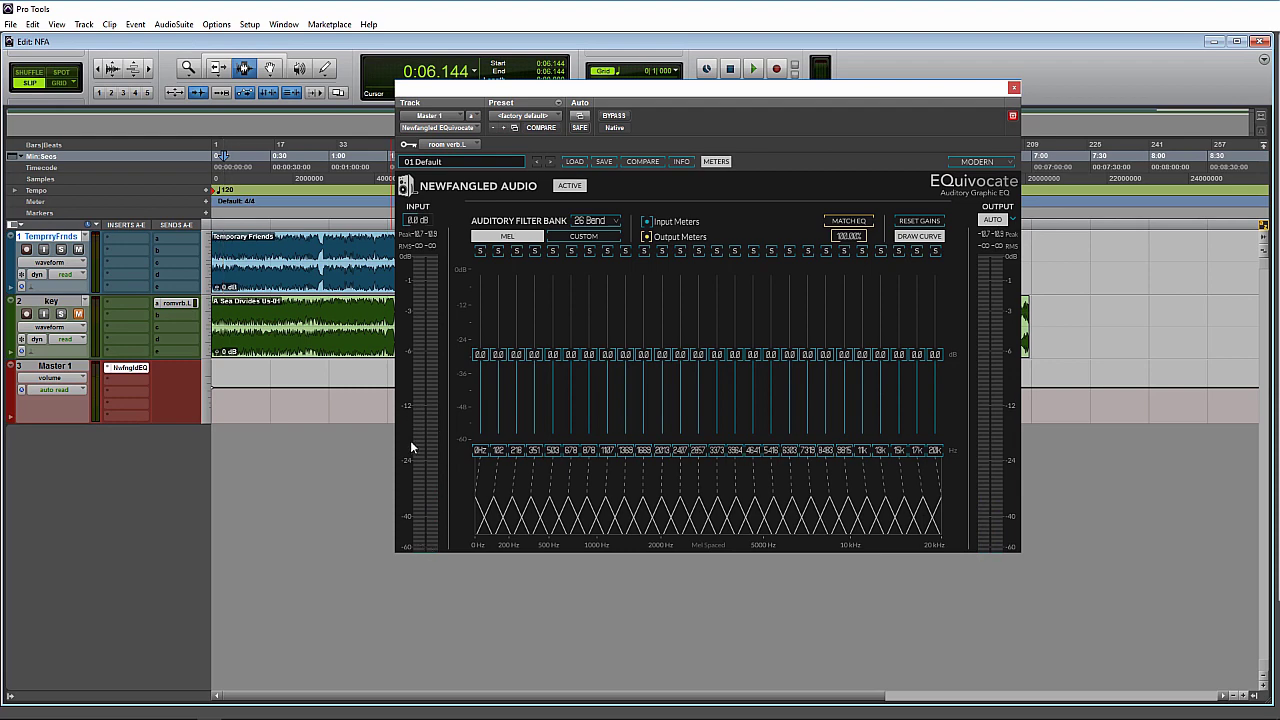
# Play the session from 0:06.144 to observe the plug-in's input and output level meters, and stop playback
pyautogui.press('space')
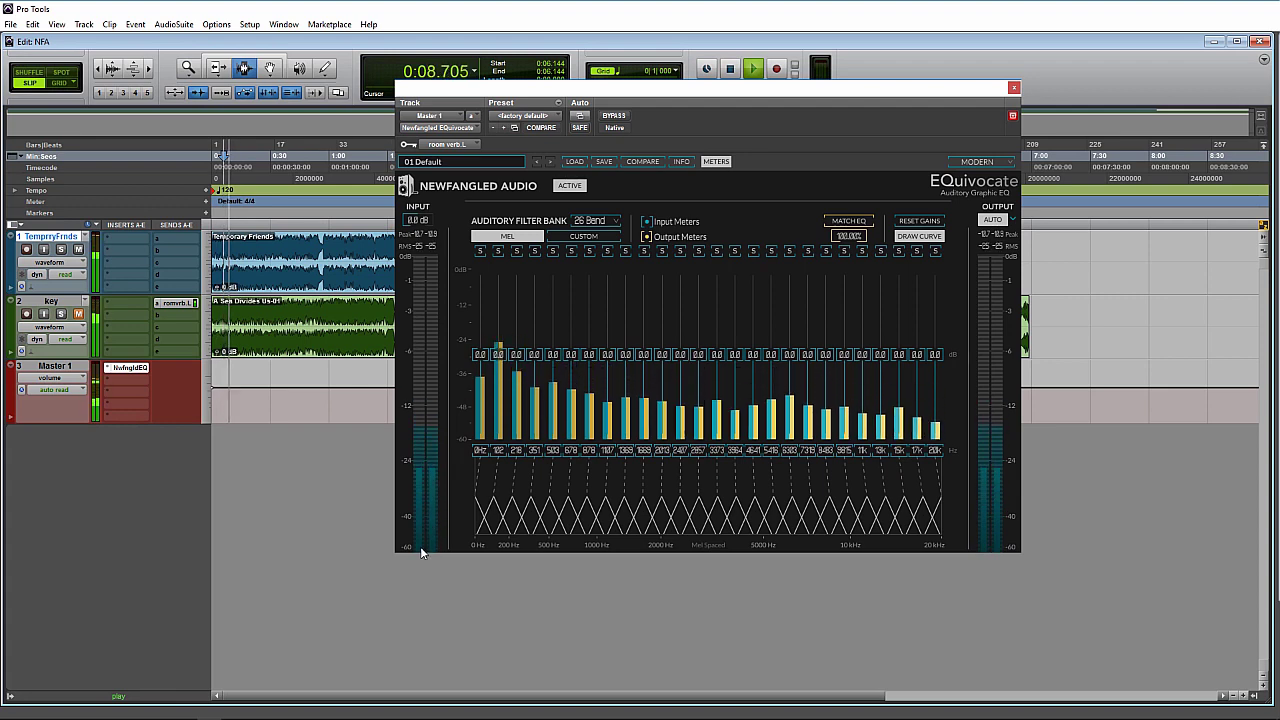
pyautogui.press('space')
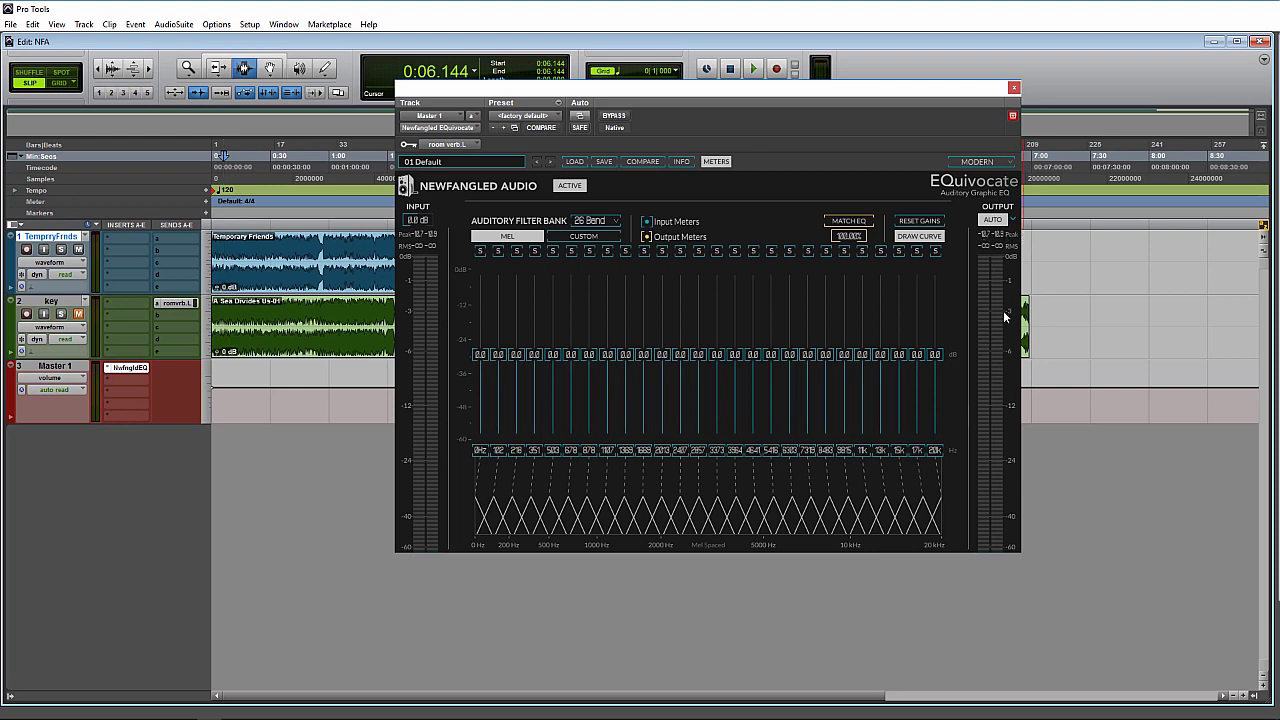
# Switch the output level control to Manual, try its gain field, and set it back to Automatic
pyautogui.click(1014, 222)
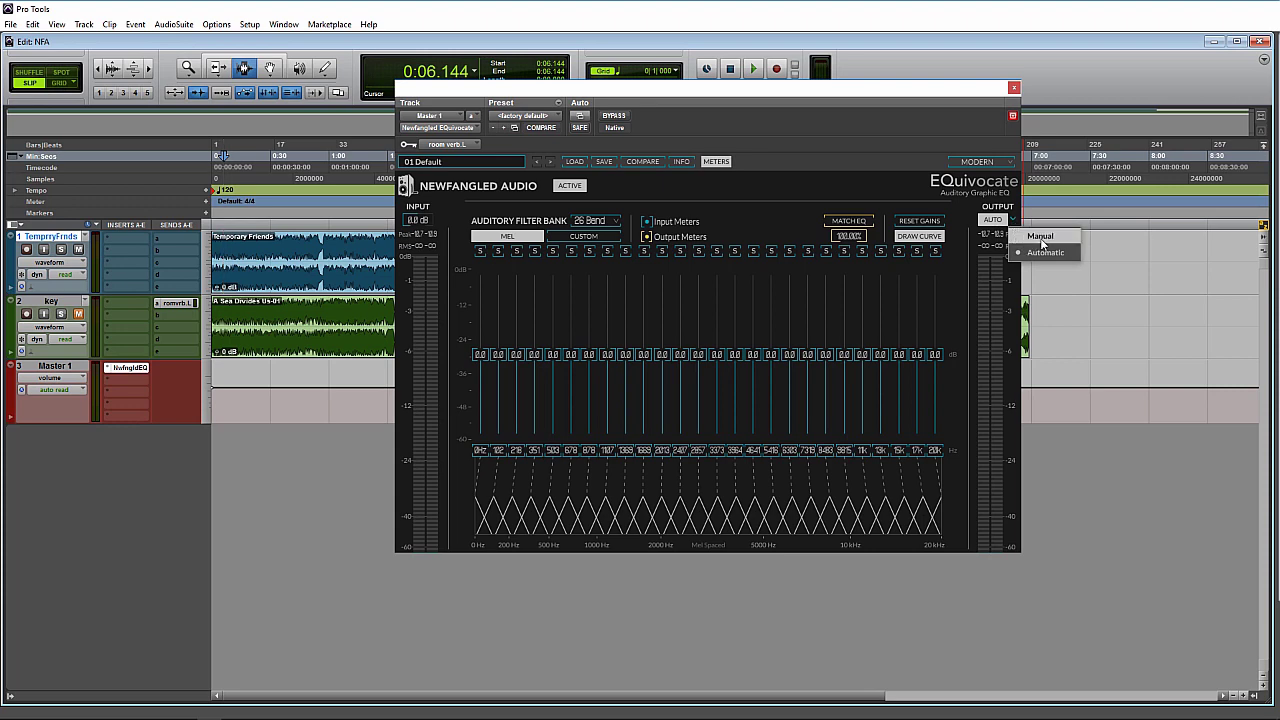
pyautogui.click(1042, 237)
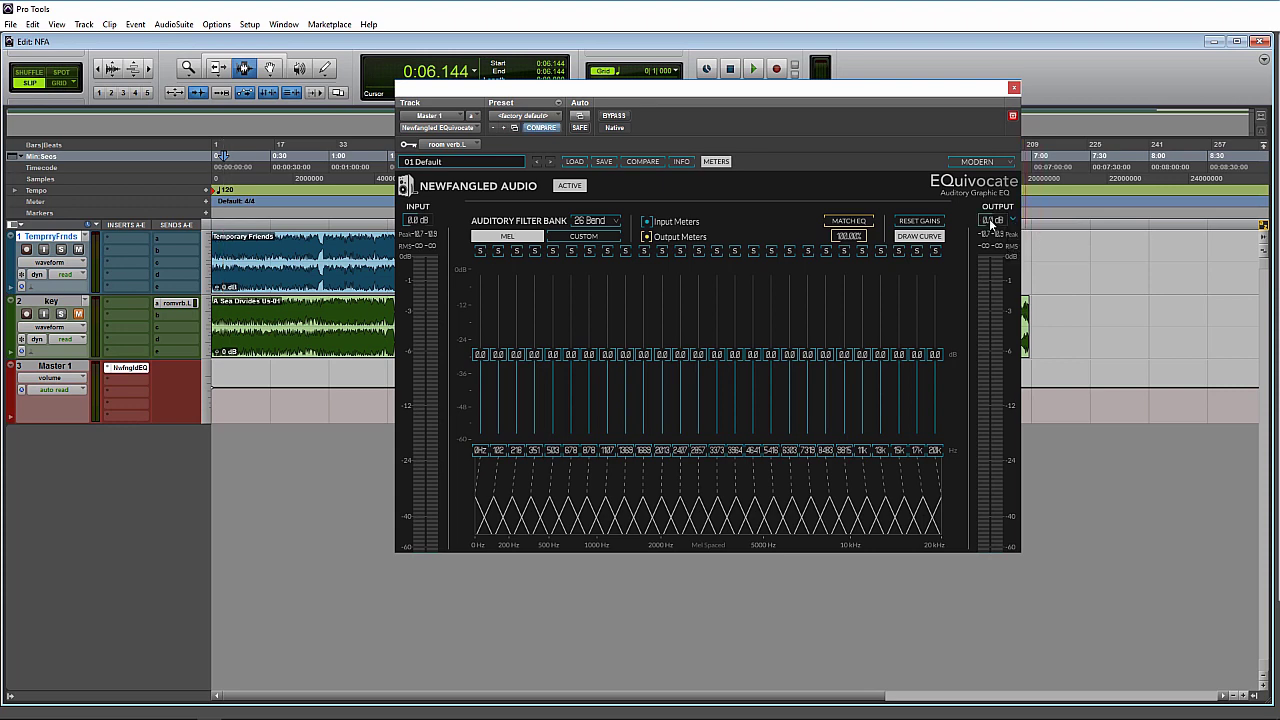
pyautogui.moveTo(990, 222)
pyautogui.mouseDown()
pyautogui.moveTo(990, 288)
pyautogui.moveTo(988, 160)
pyautogui.moveTo(989, 223)
pyautogui.mouseUp()
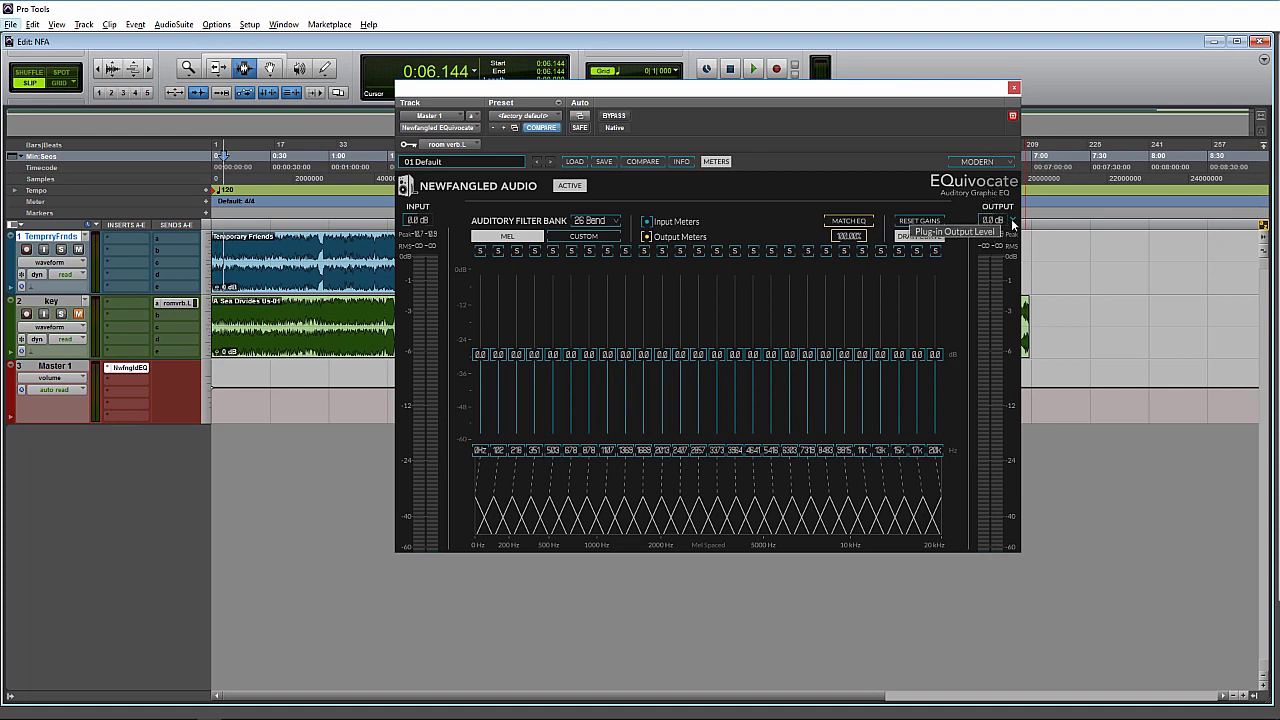
pyautogui.click(1013, 219)
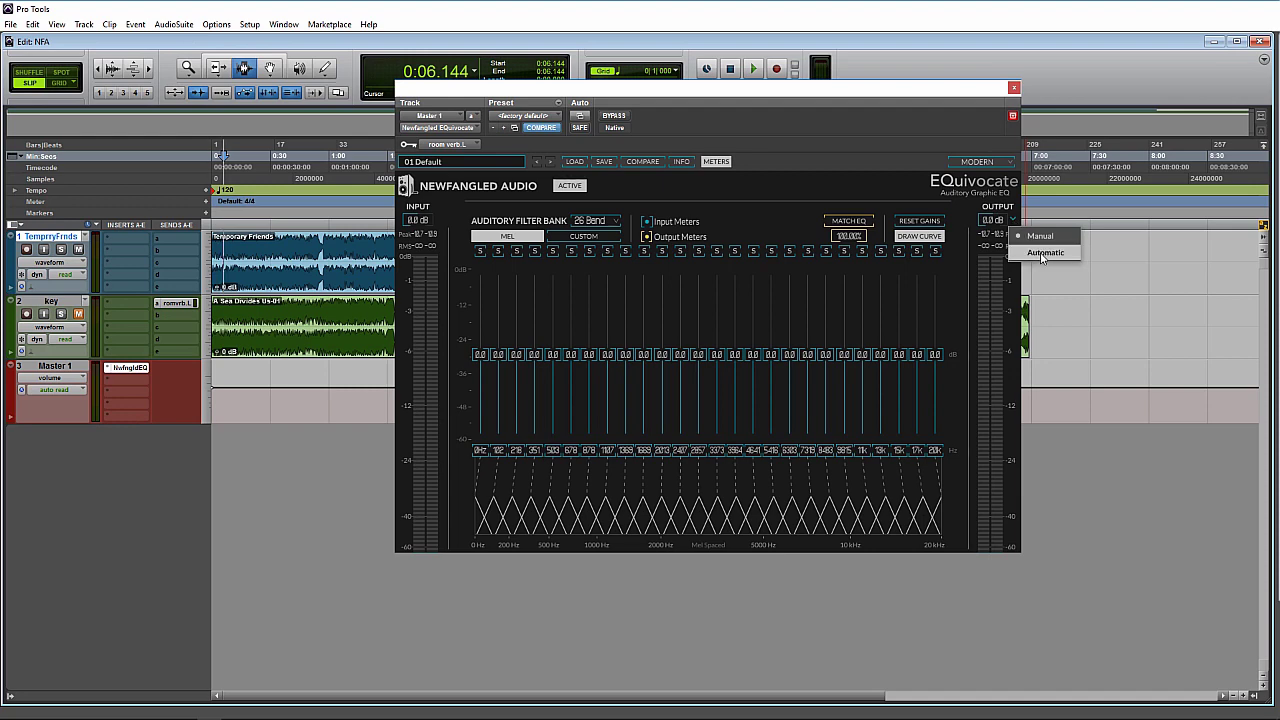
pyautogui.click(1043, 253)
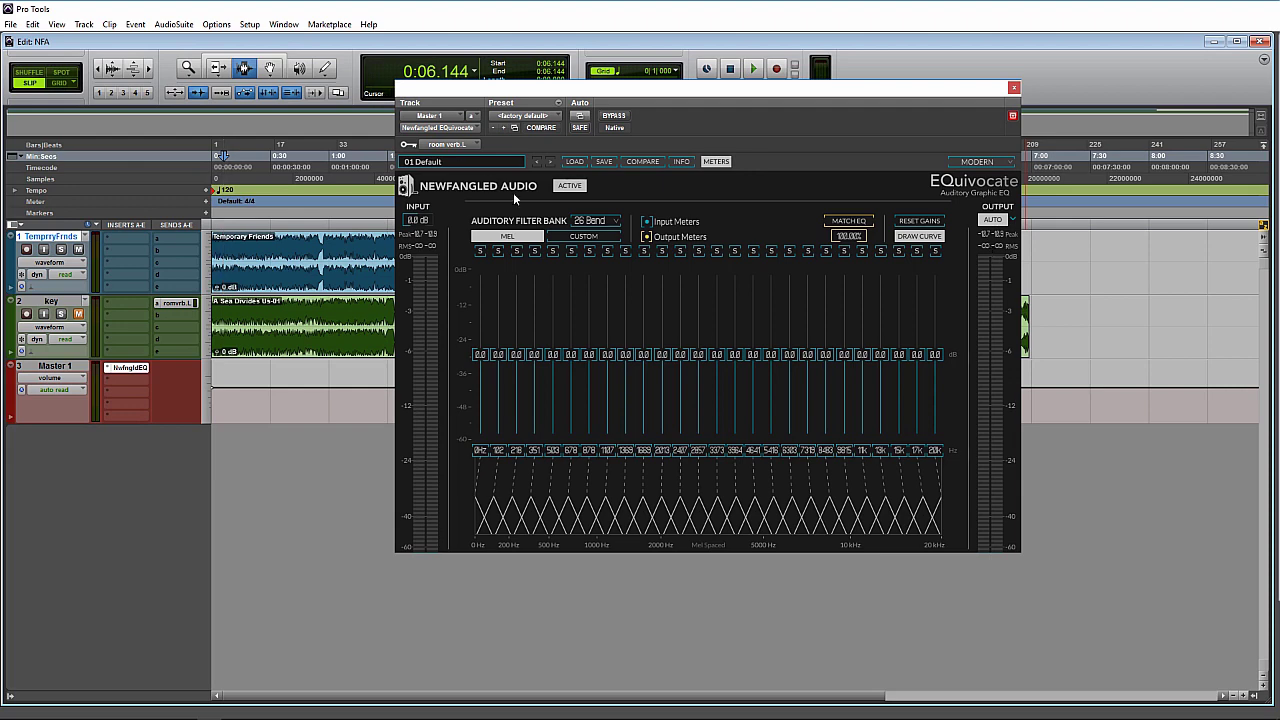
# Bypass the EQ processing inside the plug-in and reactivate it
pyautogui.click(570, 187)
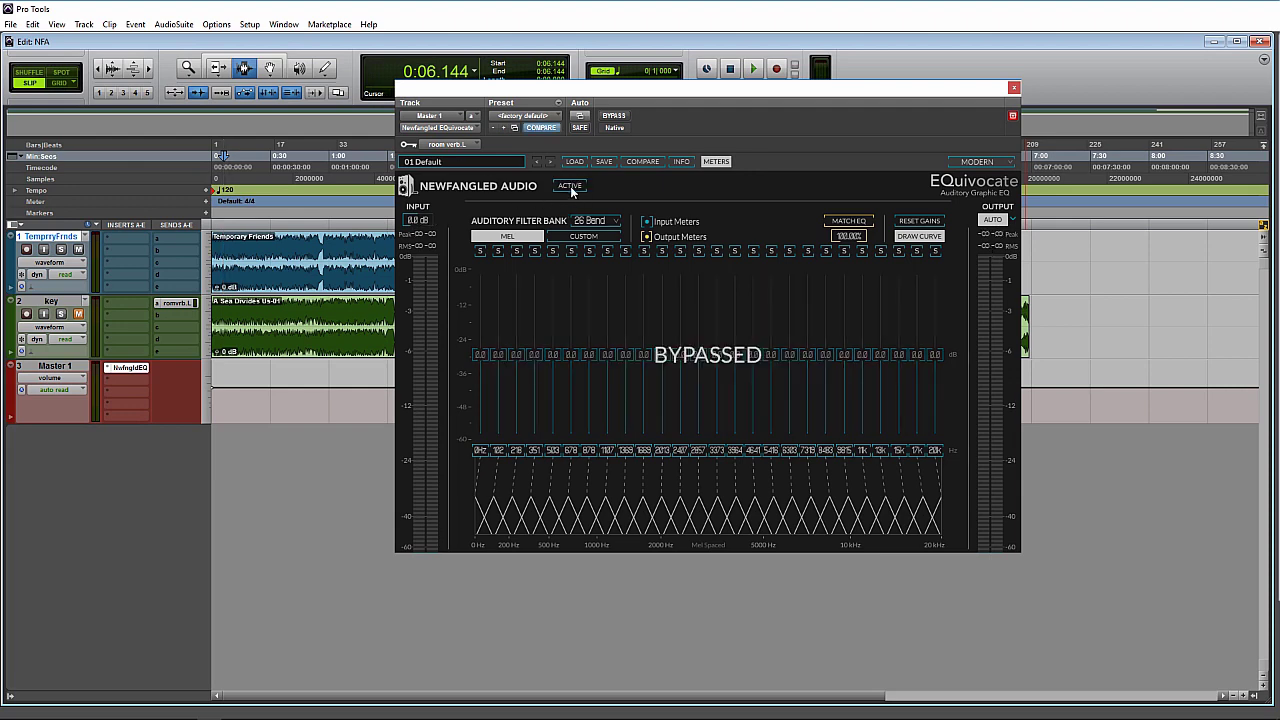
pyautogui.click(571, 188)
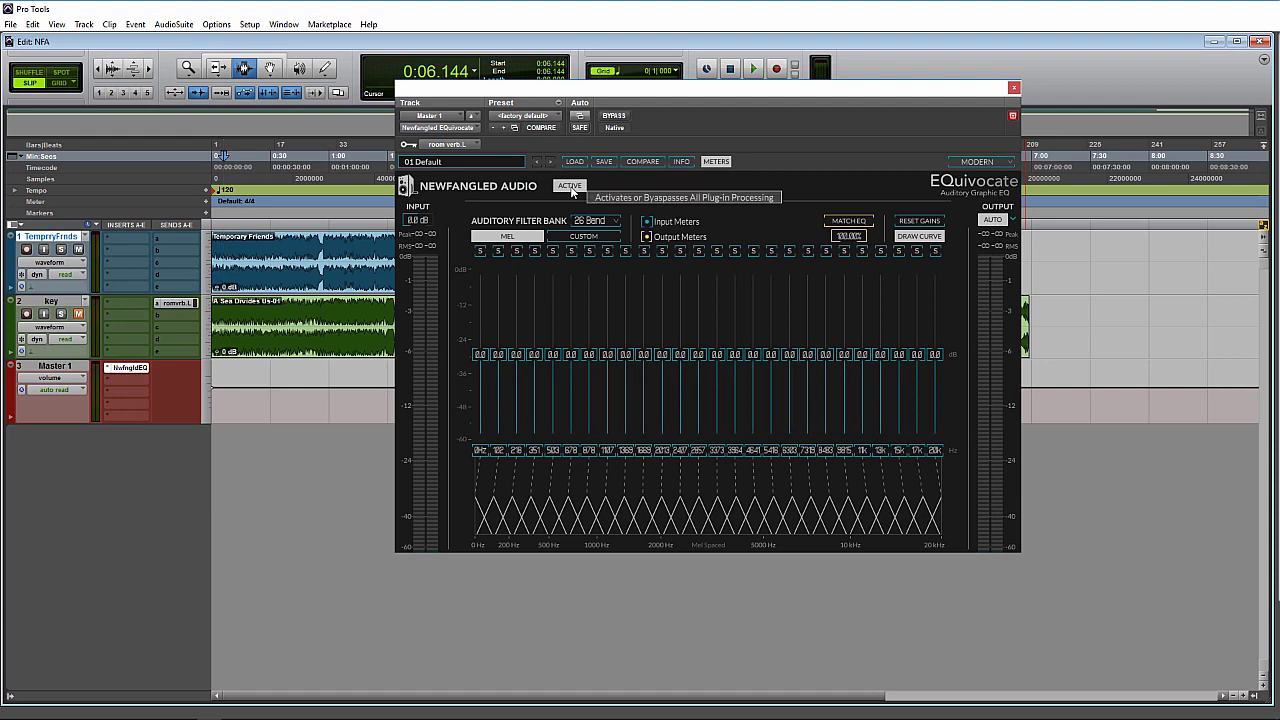
# Turn off the automatic output gain and lower the 3964 Hz band to about -8.2 dB
pyautogui.click(989, 222)
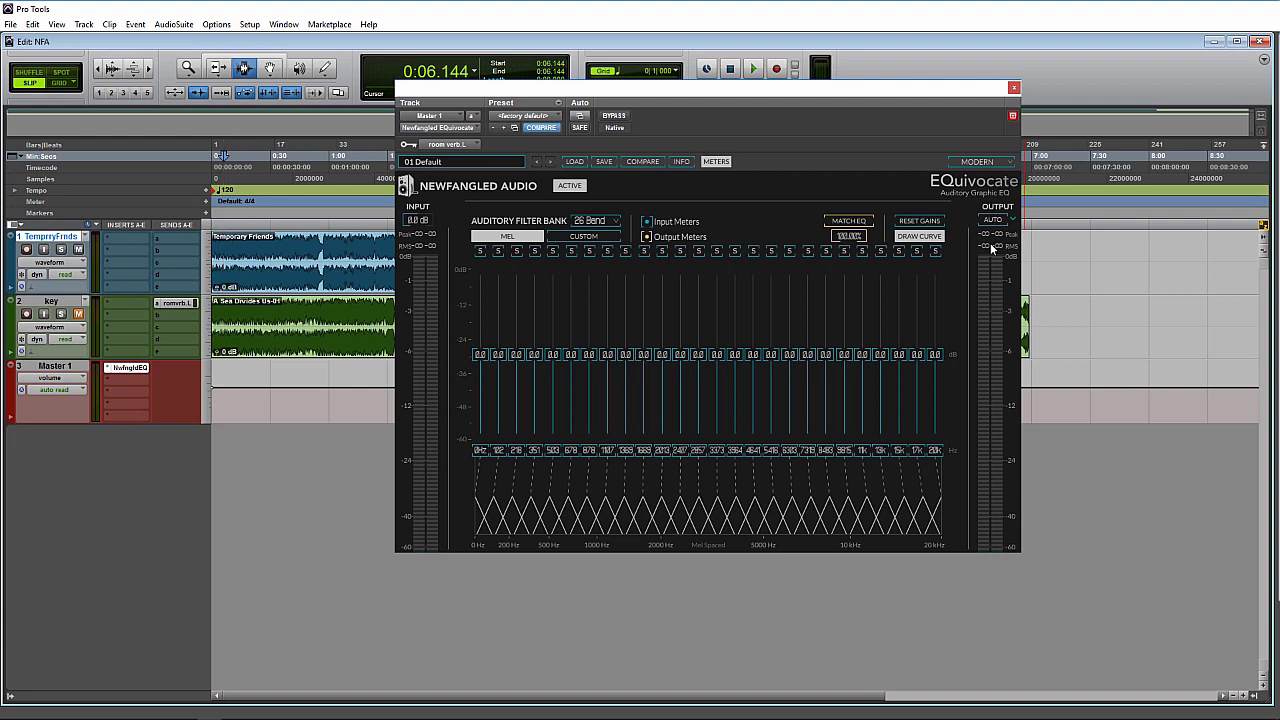
pyautogui.moveTo(726, 366)
pyautogui.mouseDown()
pyautogui.moveTo(727, 320)
pyautogui.moveTo(723, 409)
pyautogui.moveTo(718, 309)
pyautogui.moveTo(738, 374)
pyautogui.mouseUp()
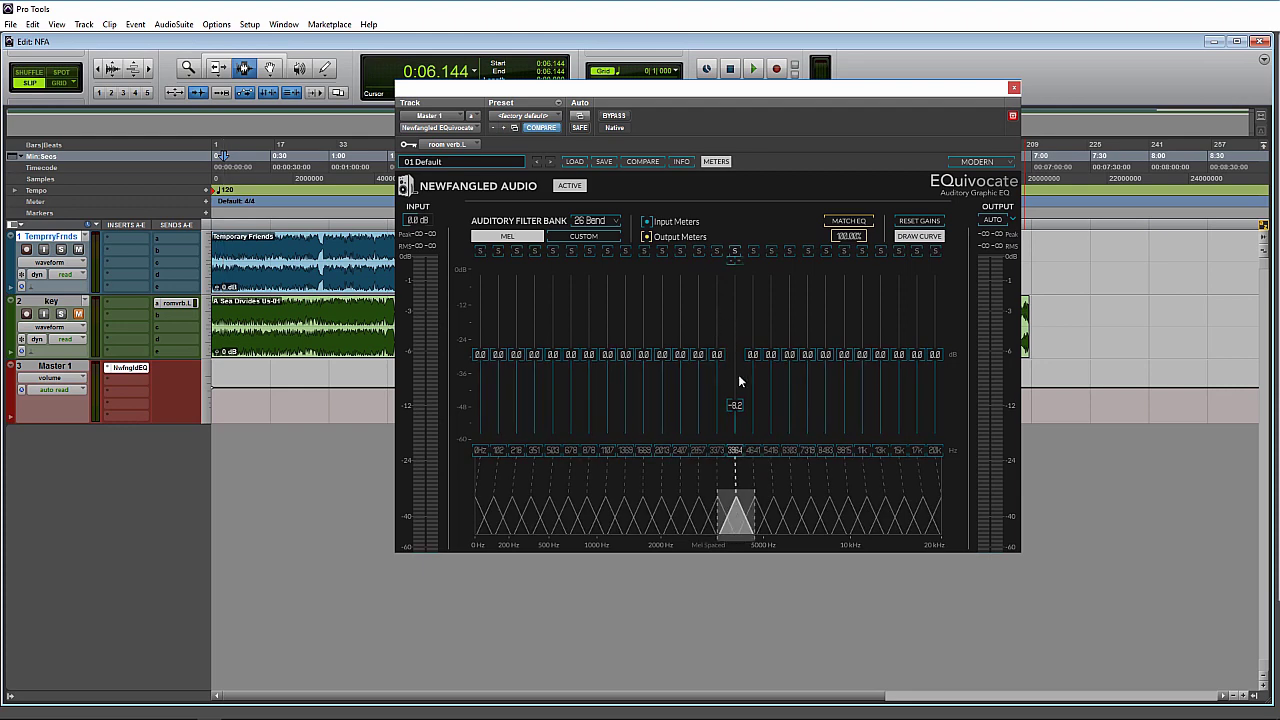
# Reset the 3964 Hz band's gain, try filter banks of 10, 26 and 18 bands, and choose 21 bands
pyautogui.keyDown('alt'); pyautogui.click(738, 402); pyautogui.keyUp('alt')
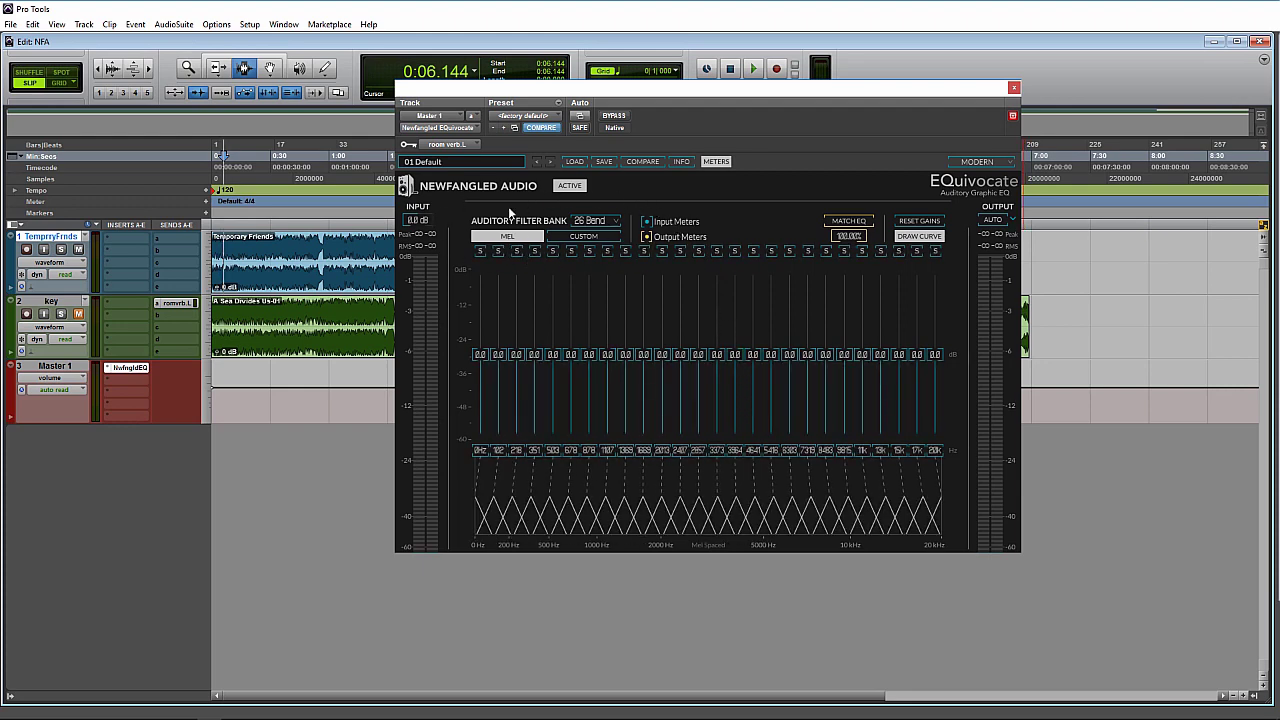
pyautogui.click(598, 222)
pyautogui.click(613, 391)
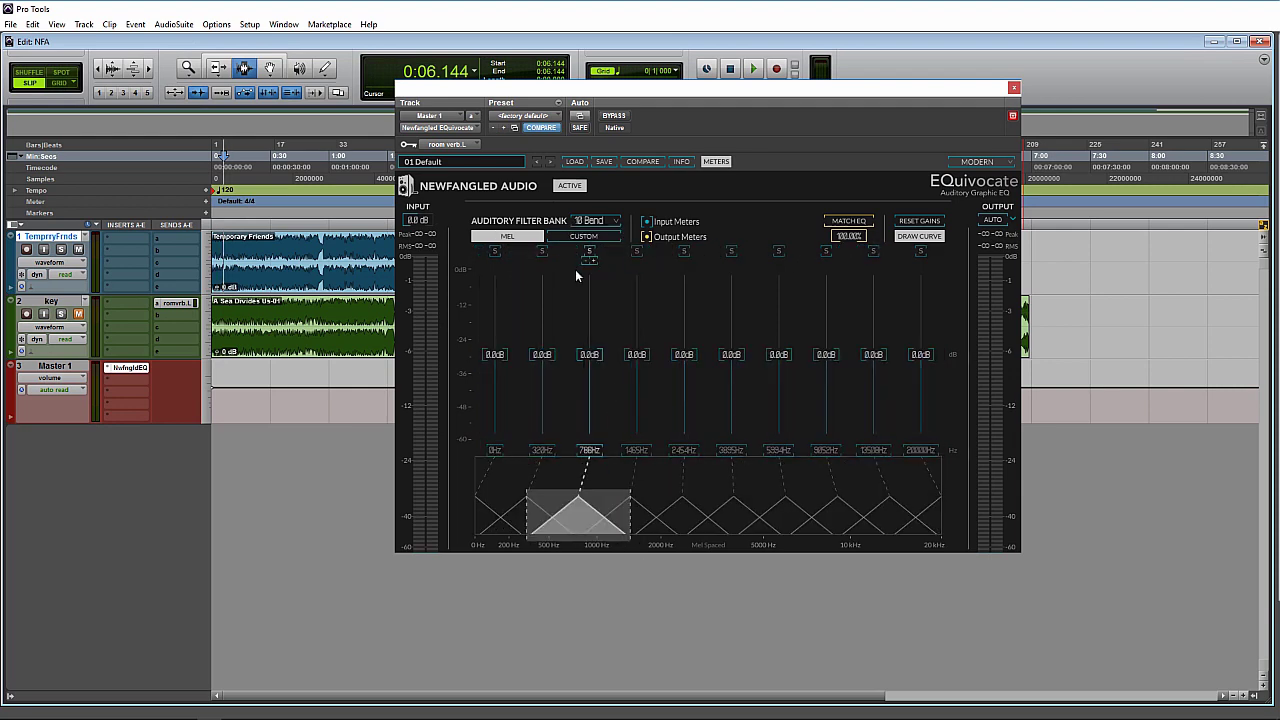
pyautogui.click(597, 220)
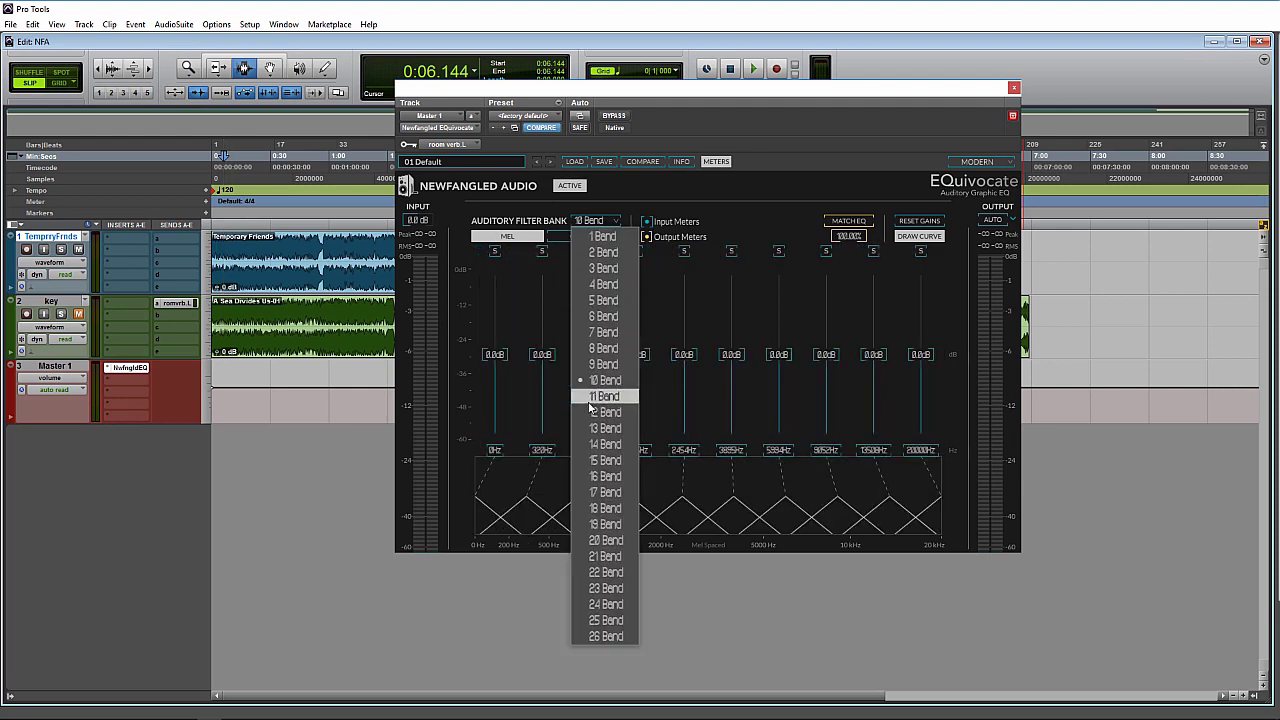
pyautogui.click(607, 636)
pyautogui.click(594, 222)
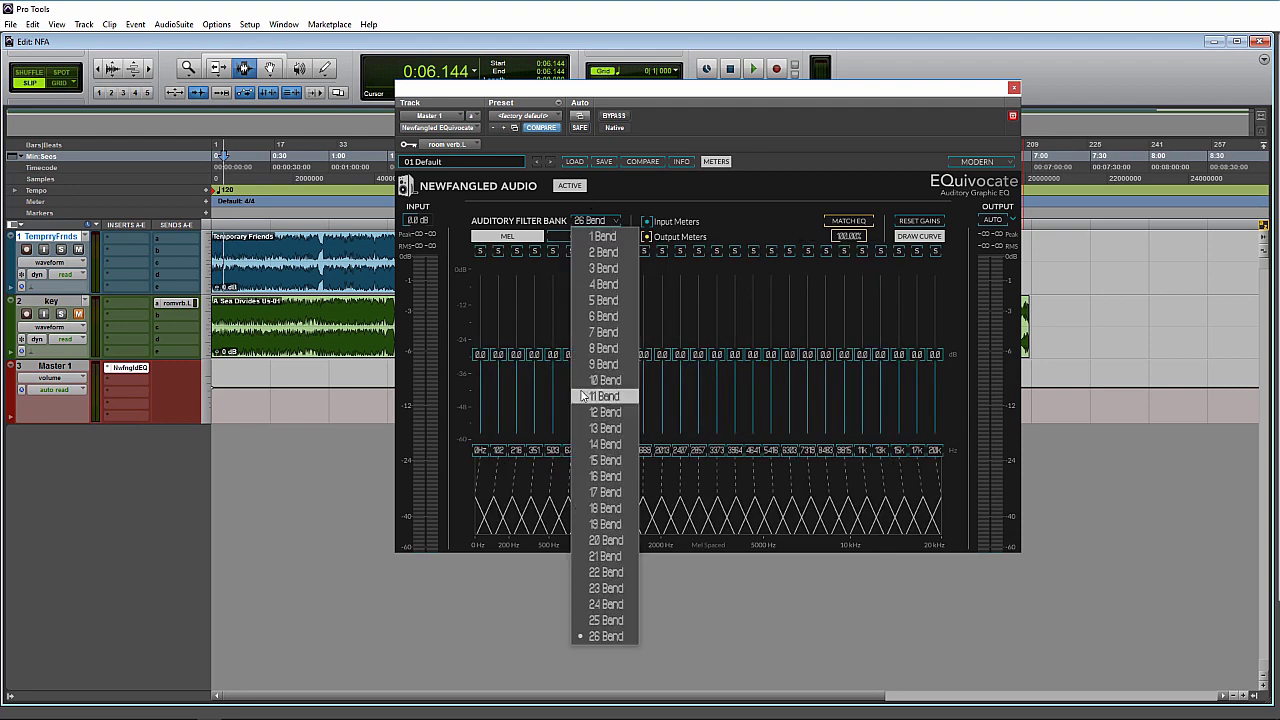
pyautogui.click(598, 511)
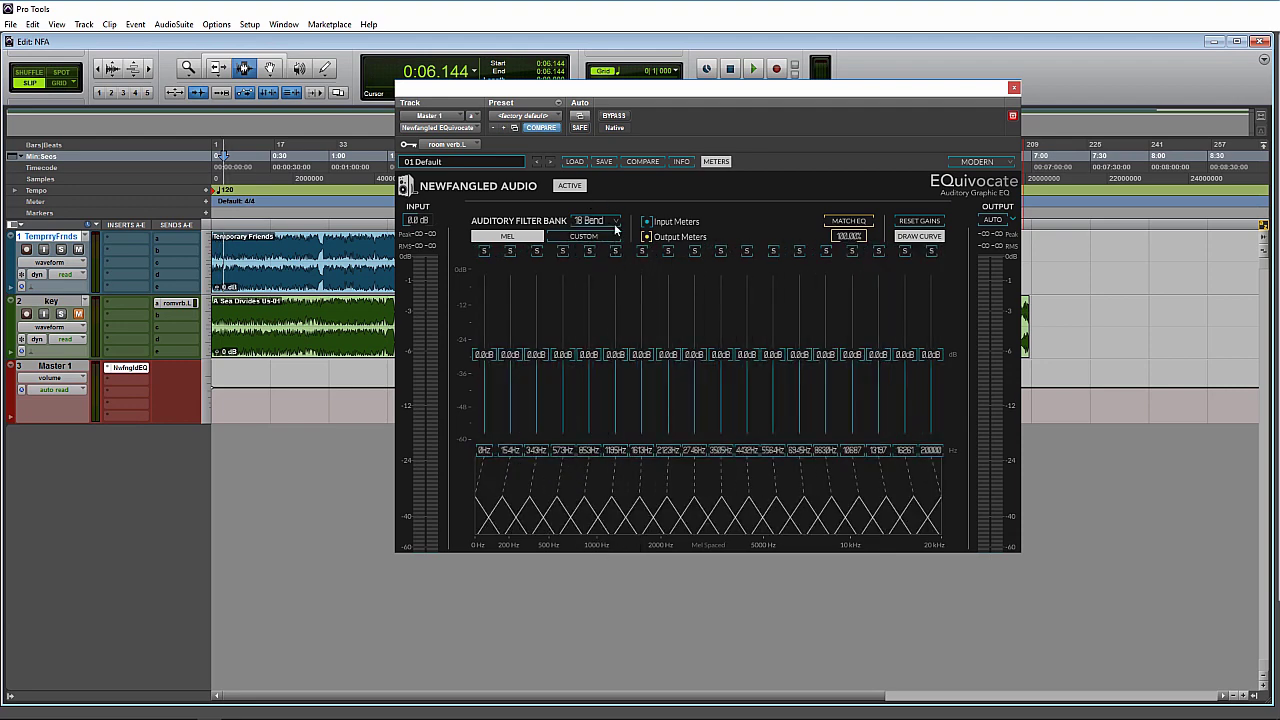
pyautogui.click(613, 222)
pyautogui.click(606, 557)
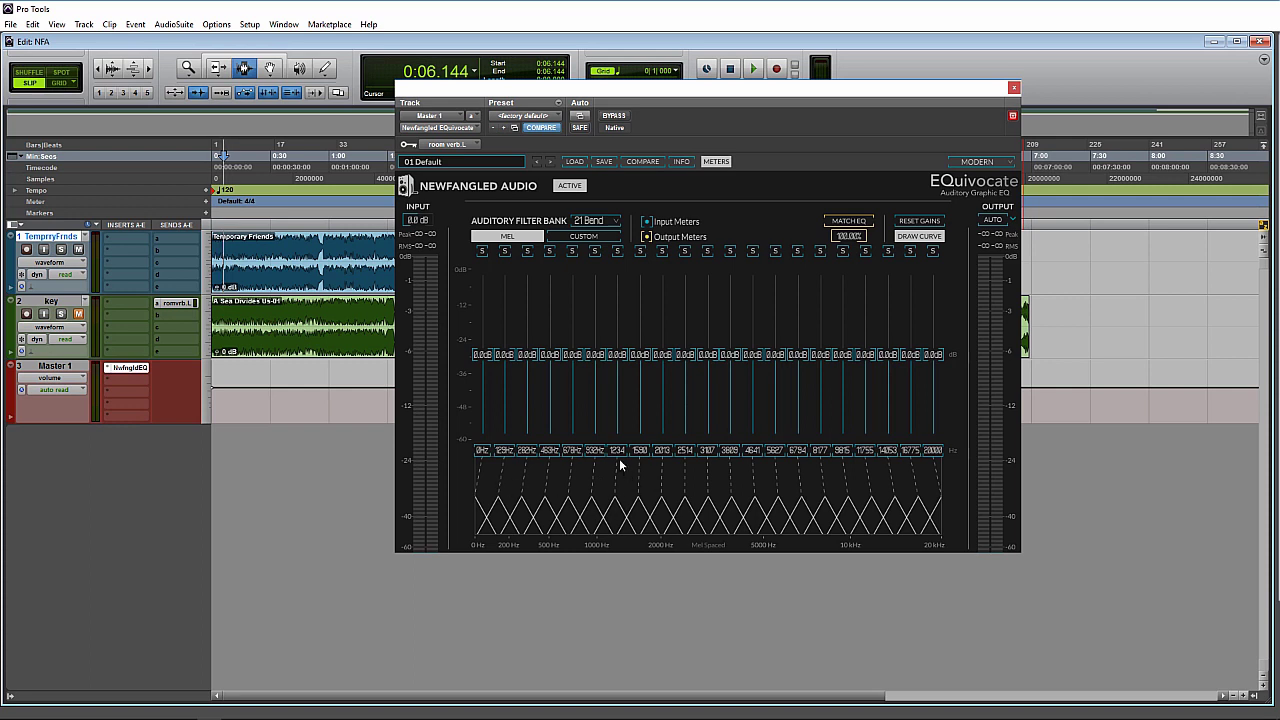
# Try shifting the centre frequencies of the 1234 Hz and 3107 Hz bands, and restore the Mel spacing
pyautogui.moveTo(613, 451)
pyautogui.mouseDown()
pyautogui.moveTo(658, 451)
pyautogui.moveTo(472, 452)
pyautogui.moveTo(613, 458)
pyautogui.mouseUp()
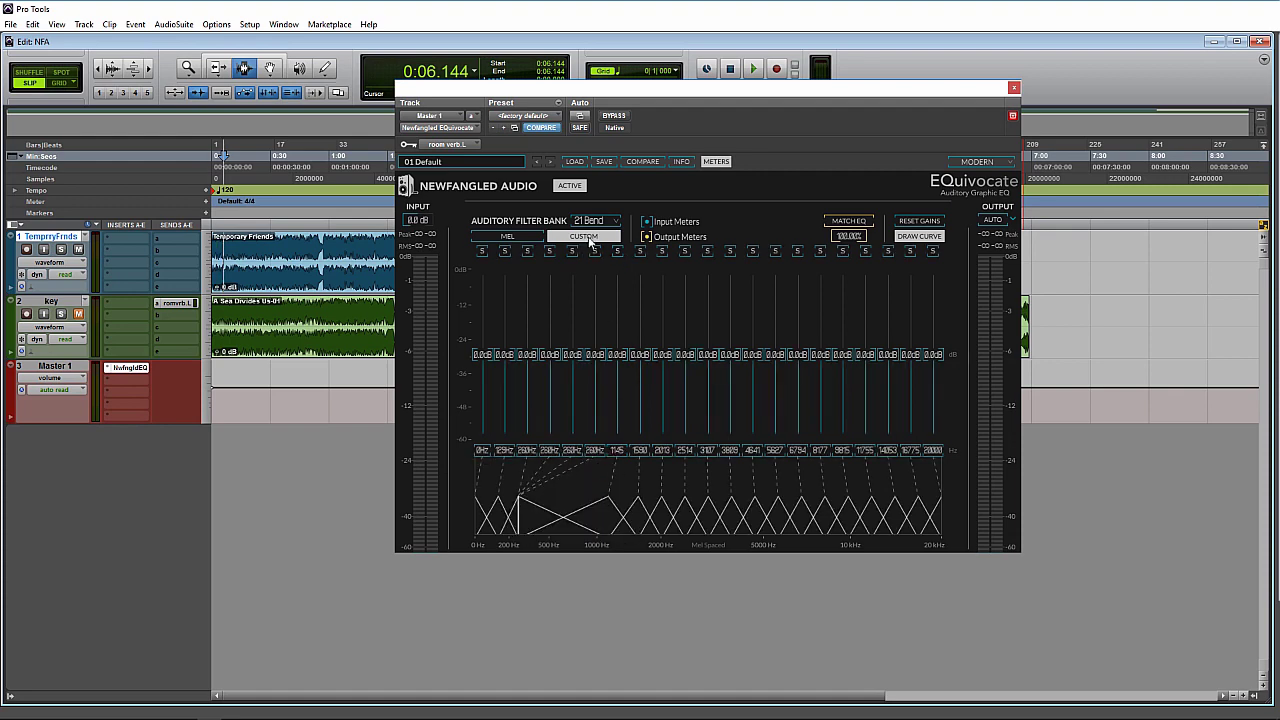
pyautogui.moveTo(705, 451); pyautogui.dragTo(825, 450)
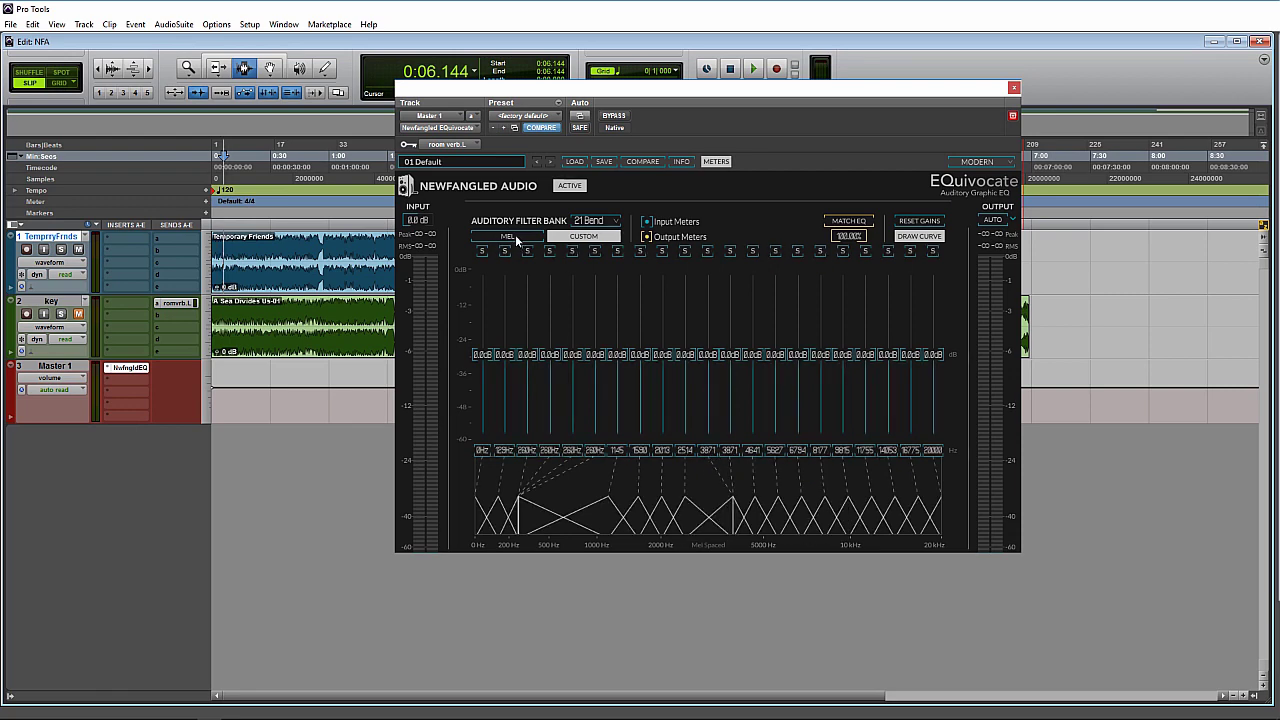
pyautogui.click(516, 239)
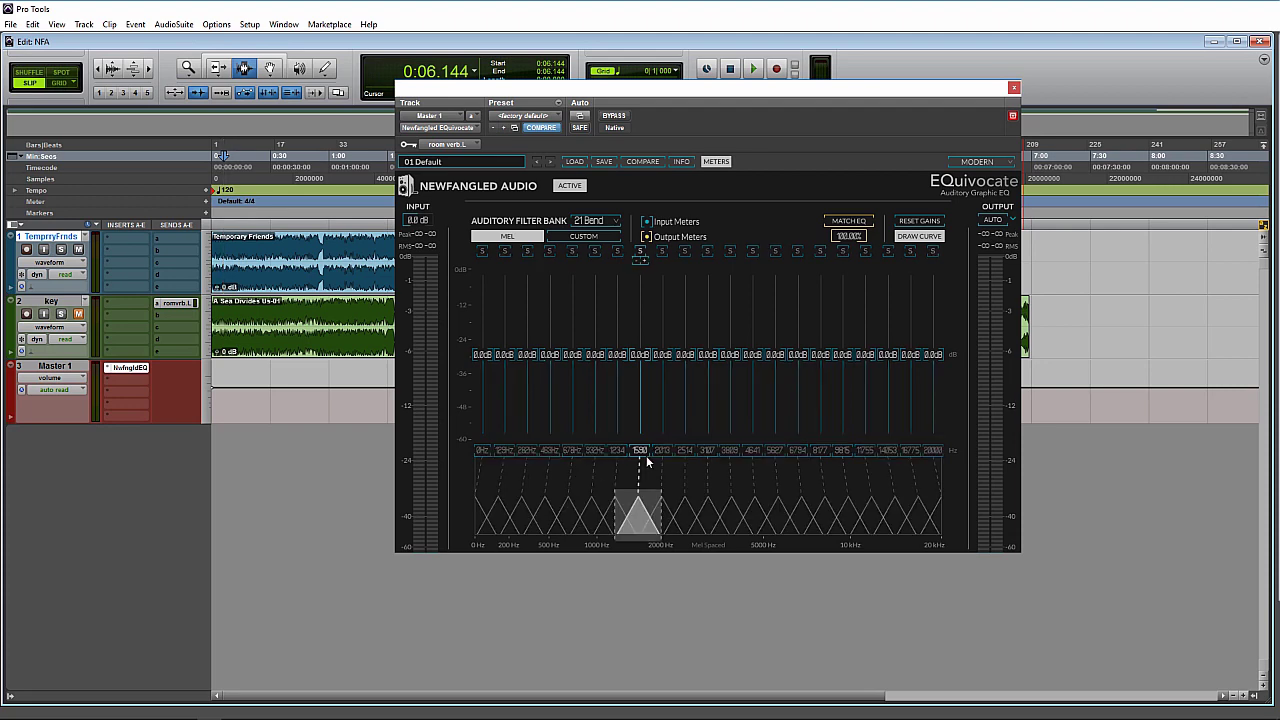
# Shift the 1590 Hz band to 2075 Hz, try boosting it to about 7.1 dB and cutting it, and reset its gain
pyautogui.moveTo(642, 451); pyautogui.dragTo(722, 458)
pyautogui.moveTo(642, 353); pyautogui.dragTo(640, 314)
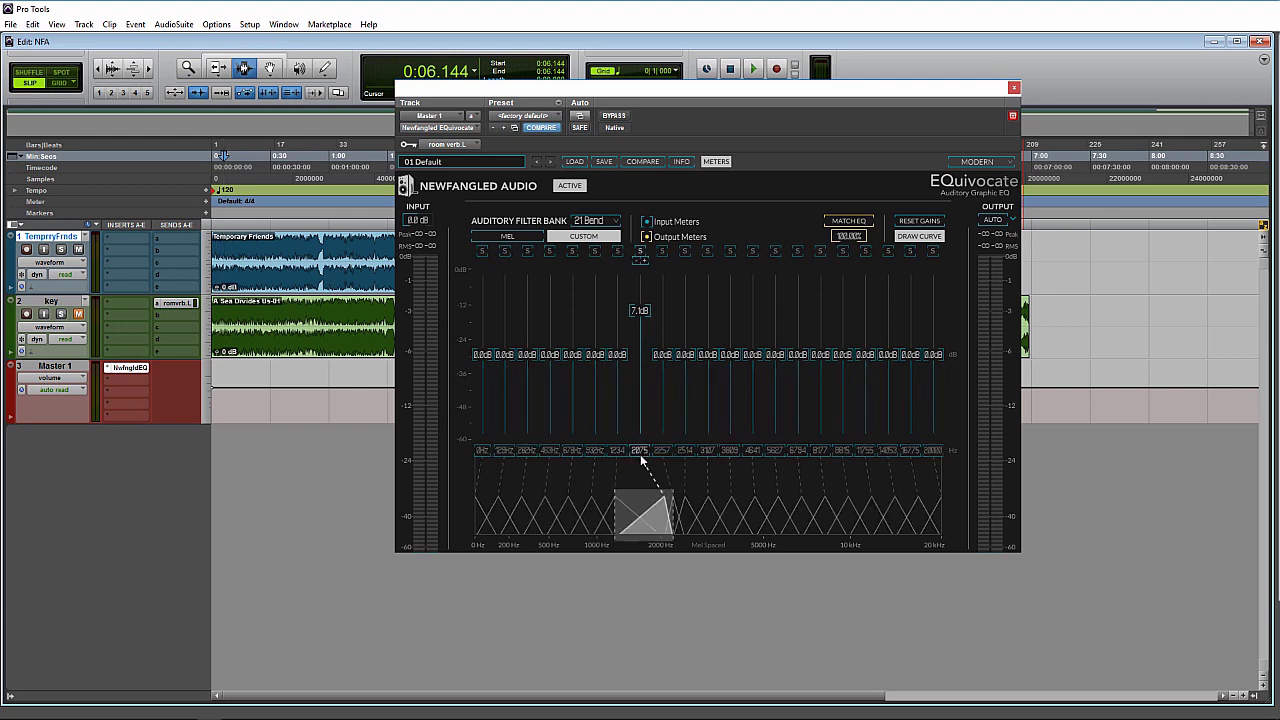
pyautogui.moveTo(643, 311); pyautogui.dragTo(637, 404)
pyautogui.keyDown('alt'); pyautogui.click(637, 404); pyautogui.keyUp('alt')
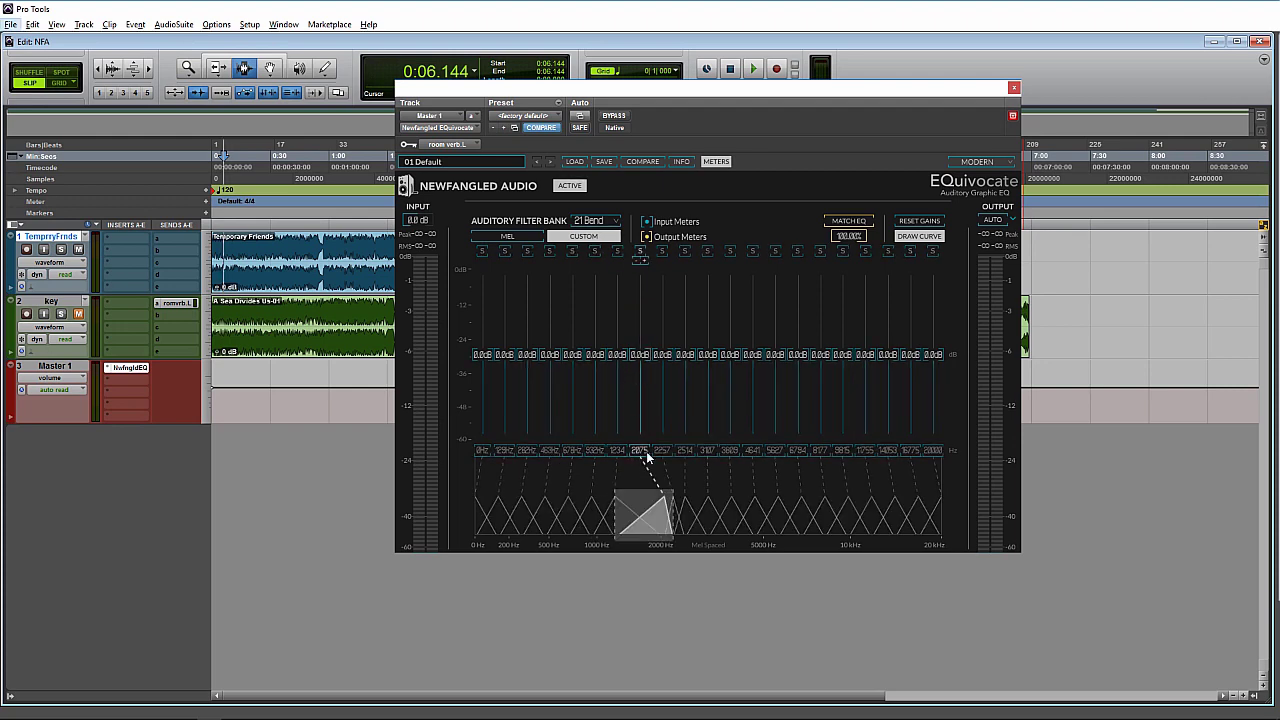
# Try moving the 2075 Hz band up to about 3919 Hz, and restore the filter bank's Mel spacing
pyautogui.moveTo(641, 453)
pyautogui.mouseDown()
pyautogui.moveTo(571, 451)
pyautogui.moveTo(640, 457)
pyautogui.mouseUp()
pyautogui.moveTo(640, 457); pyautogui.dragTo(856, 463)
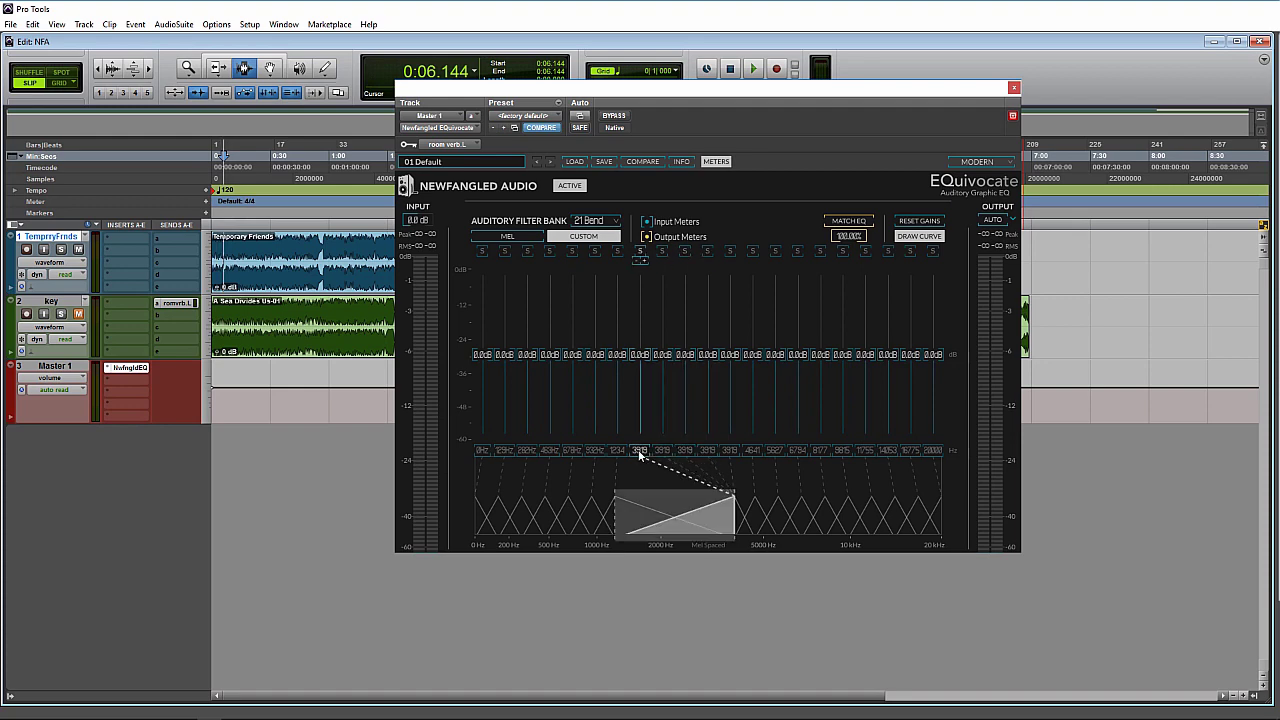
pyautogui.click(505, 238)
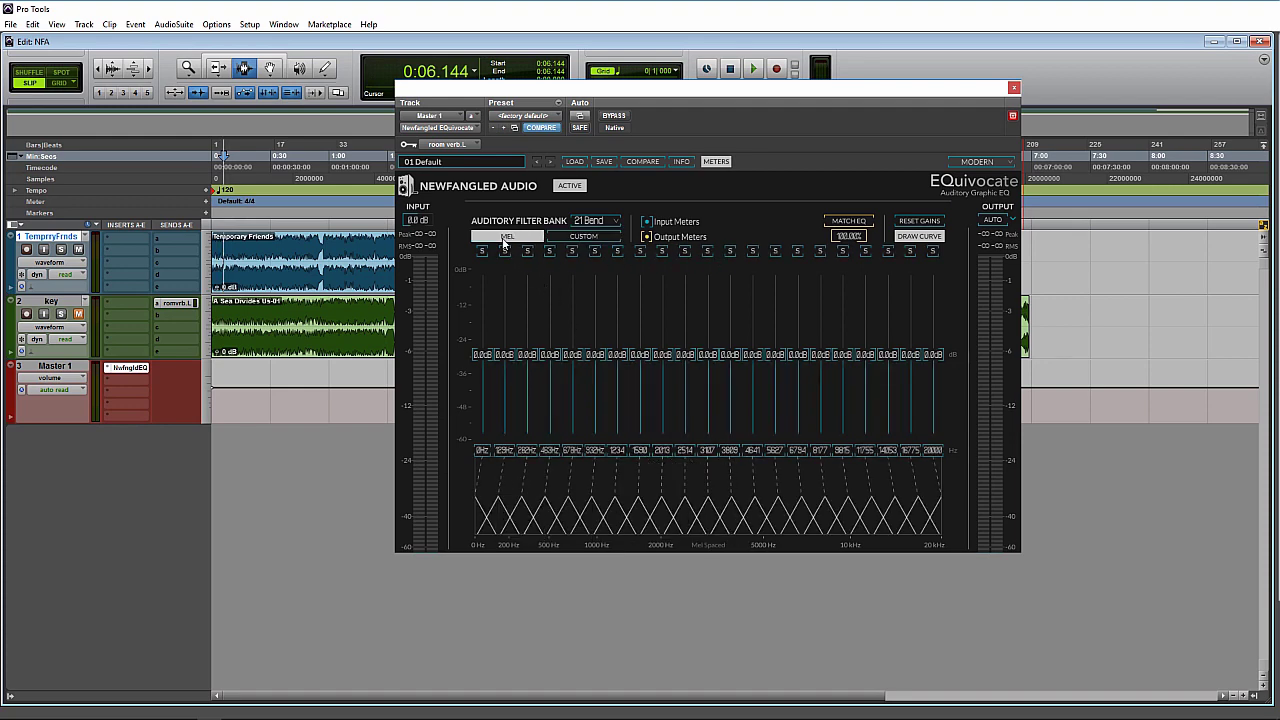
# Try shifting the 1590 Hz band's centre frequency in both directions, and switch the filter bank to 16 bands
pyautogui.moveTo(640, 450); pyautogui.dragTo(605, 245)
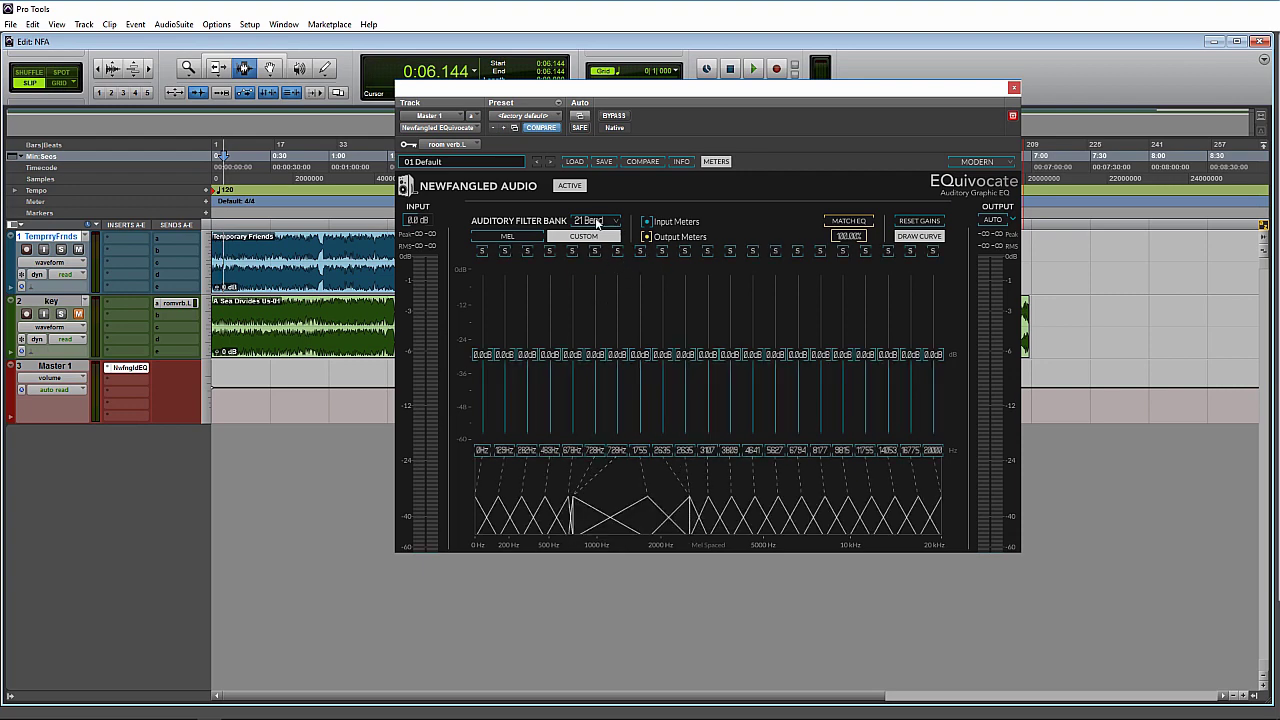
pyautogui.click(598, 221)
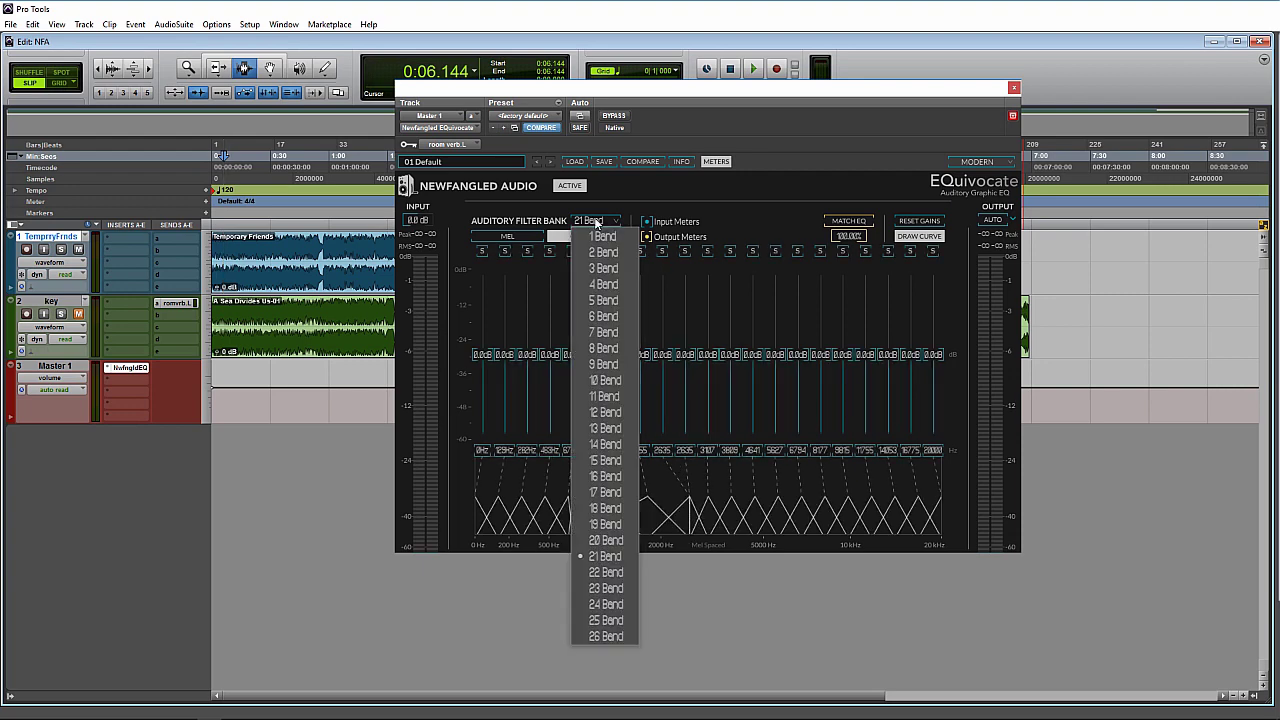
pyautogui.click(608, 477)
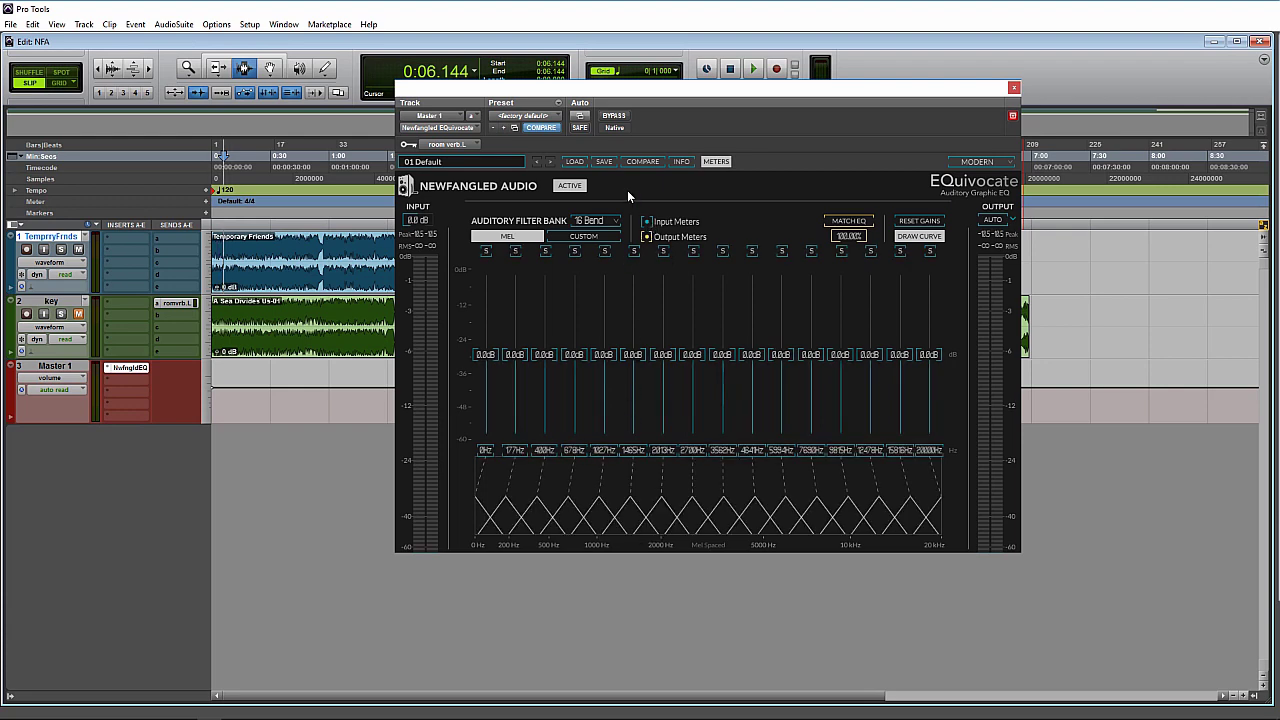
# Play the session and try boosting the 1465 Hz band to 12 dB to compare the bands' input and output meters
pyautogui.click(647, 237)
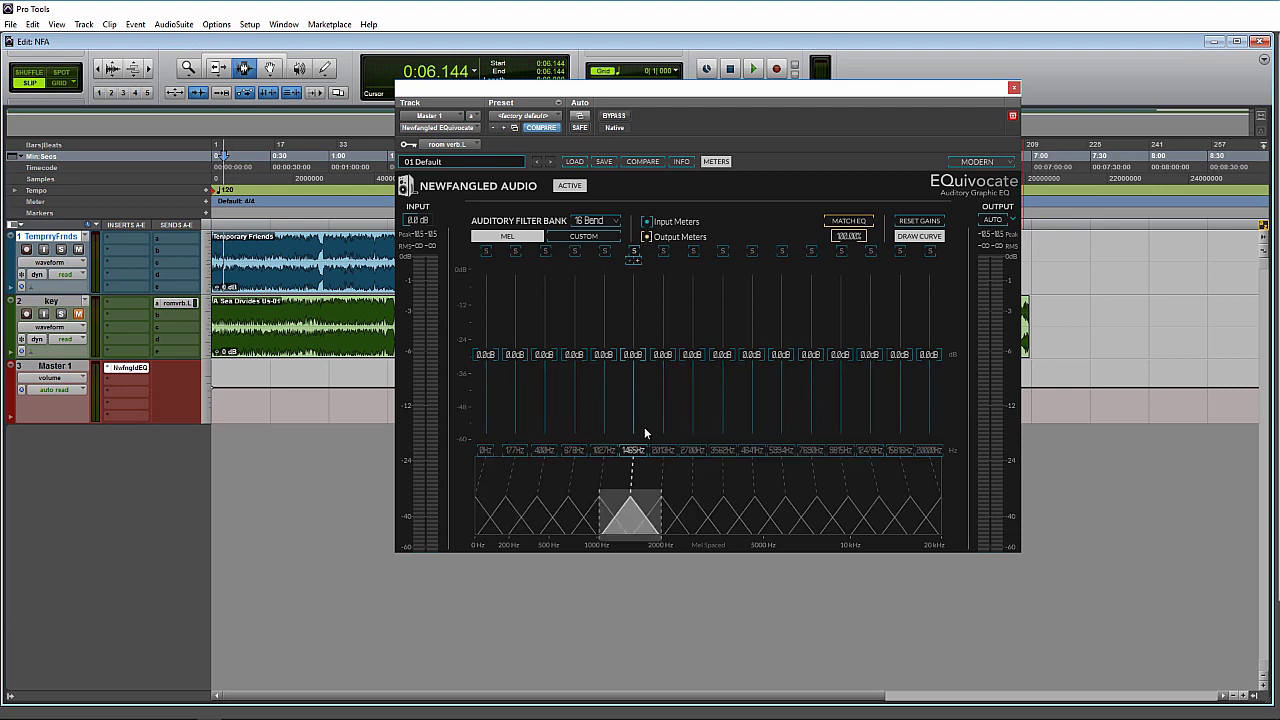
pyautogui.press('space')
pyautogui.moveTo(629, 352); pyautogui.dragTo(633, 237)
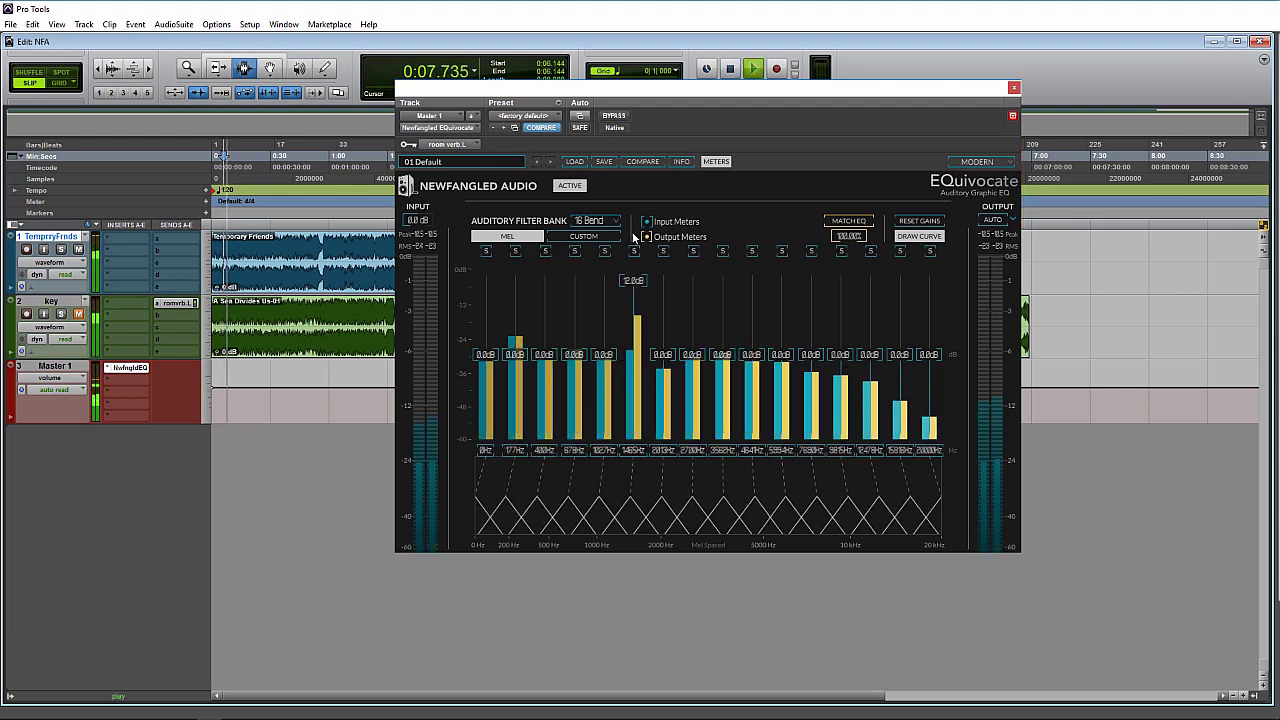
pyautogui.moveTo(663, 340)
pyautogui.mouseDown()
pyautogui.moveTo(663, 262)
pyautogui.moveTo(634, 350)
pyautogui.moveTo(642, 419)
pyautogui.mouseUp()
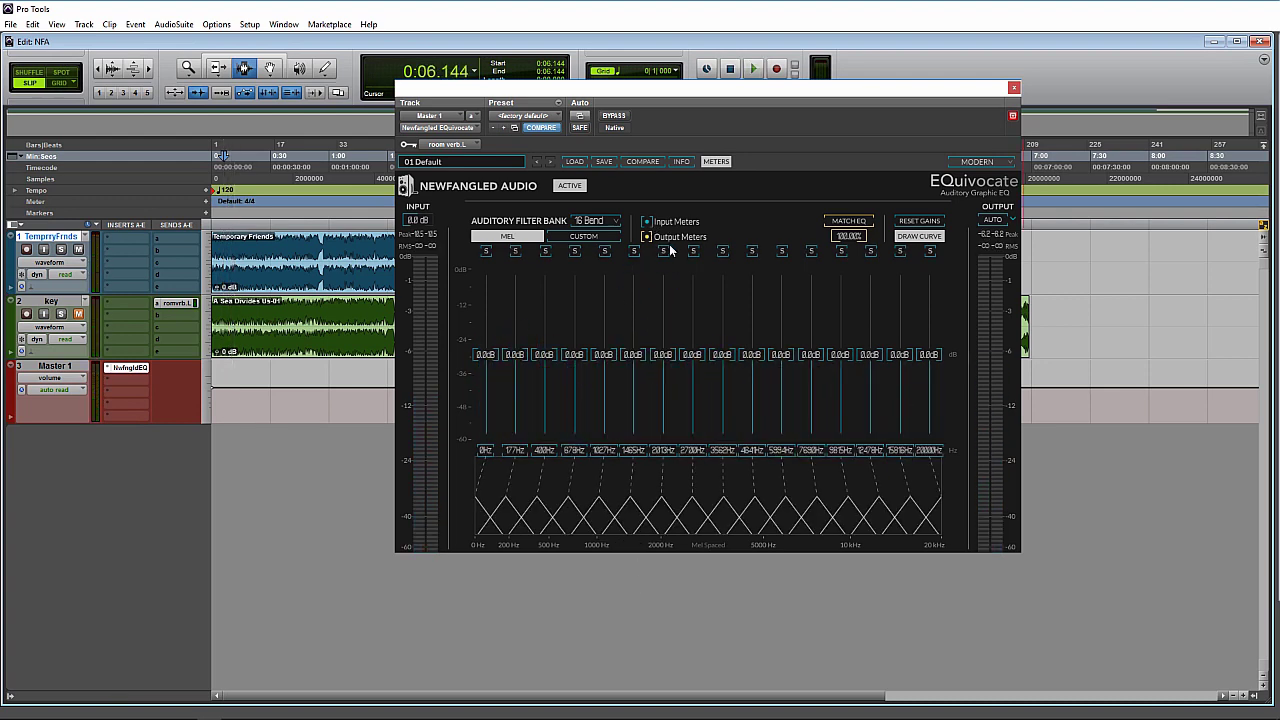
# Solo the 1465 Hz and 3562 Hz bands individually, solo the whole range between them, and clear the solos
pyautogui.click(663, 251)
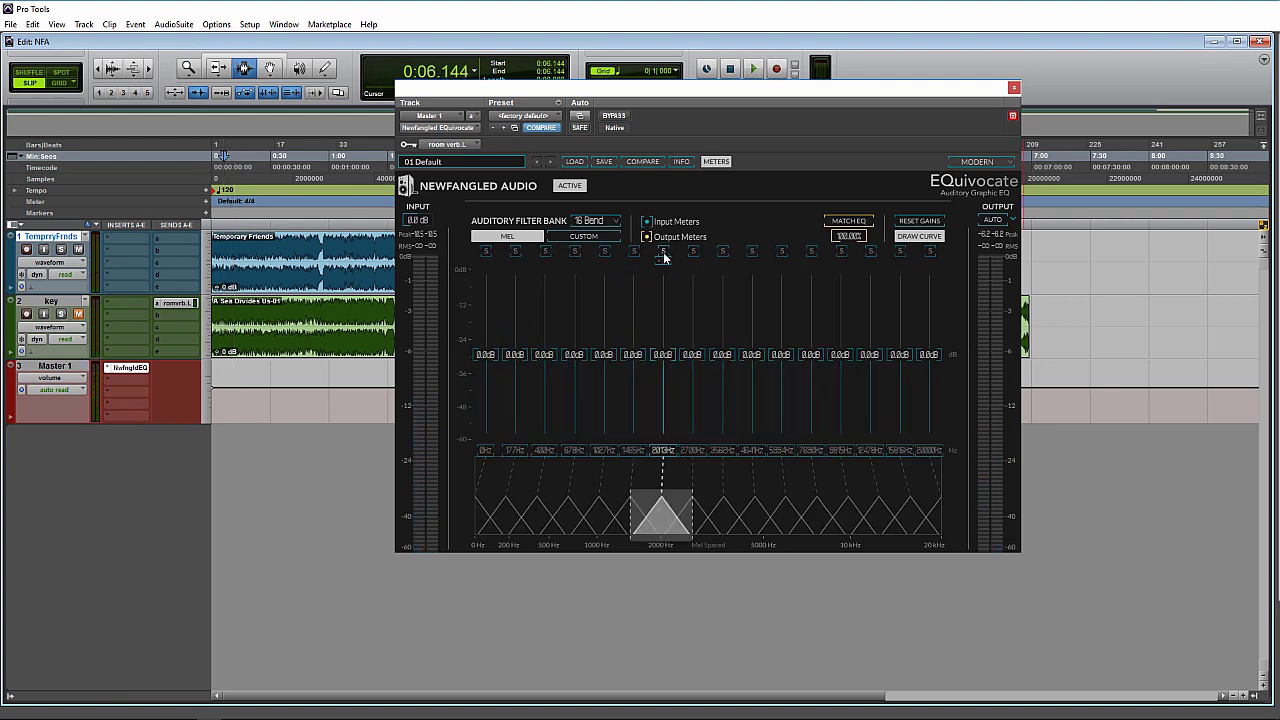
pyautogui.click(633, 251)
pyautogui.click(634, 252)
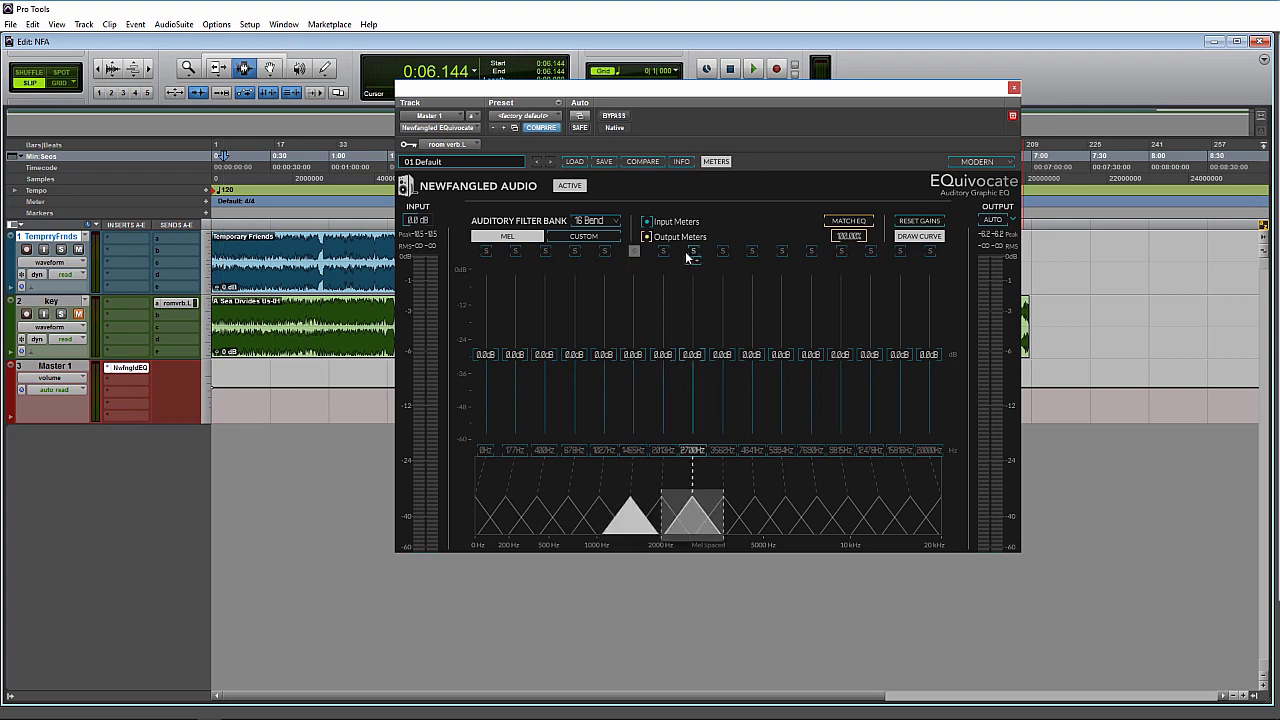
pyautogui.click(722, 251)
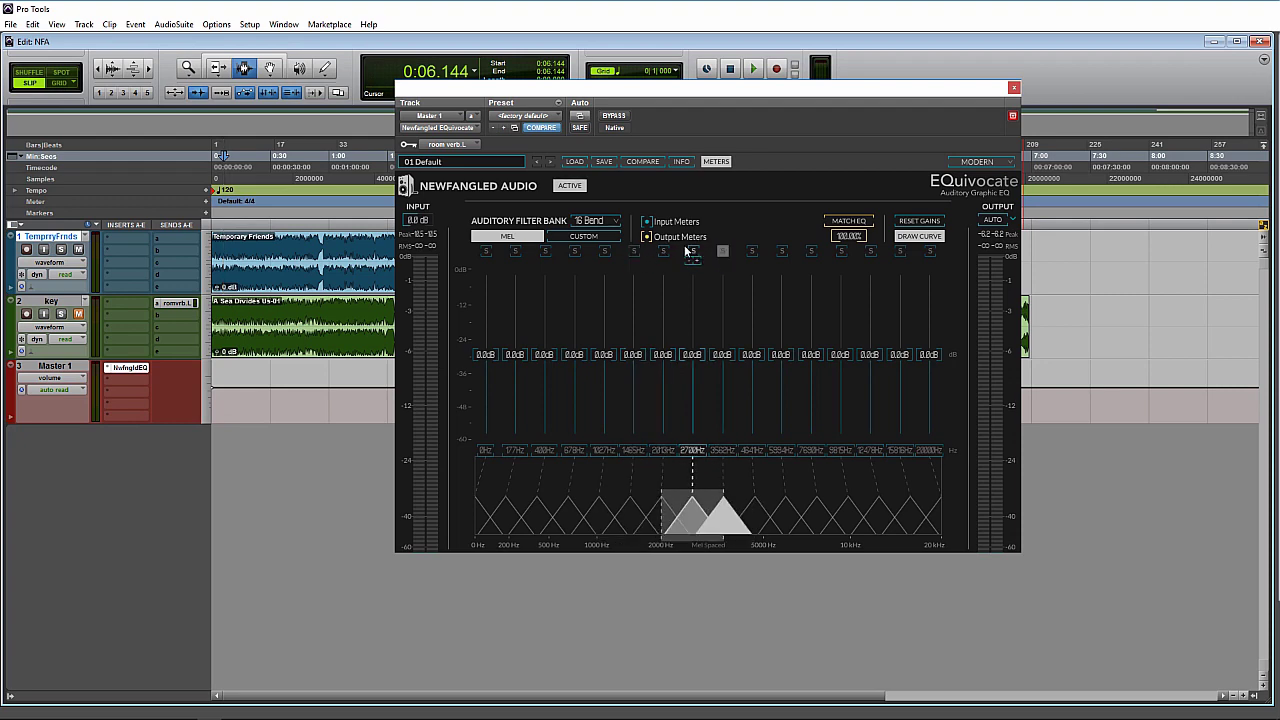
pyautogui.moveTo(690, 253); pyautogui.dragTo(603, 256)
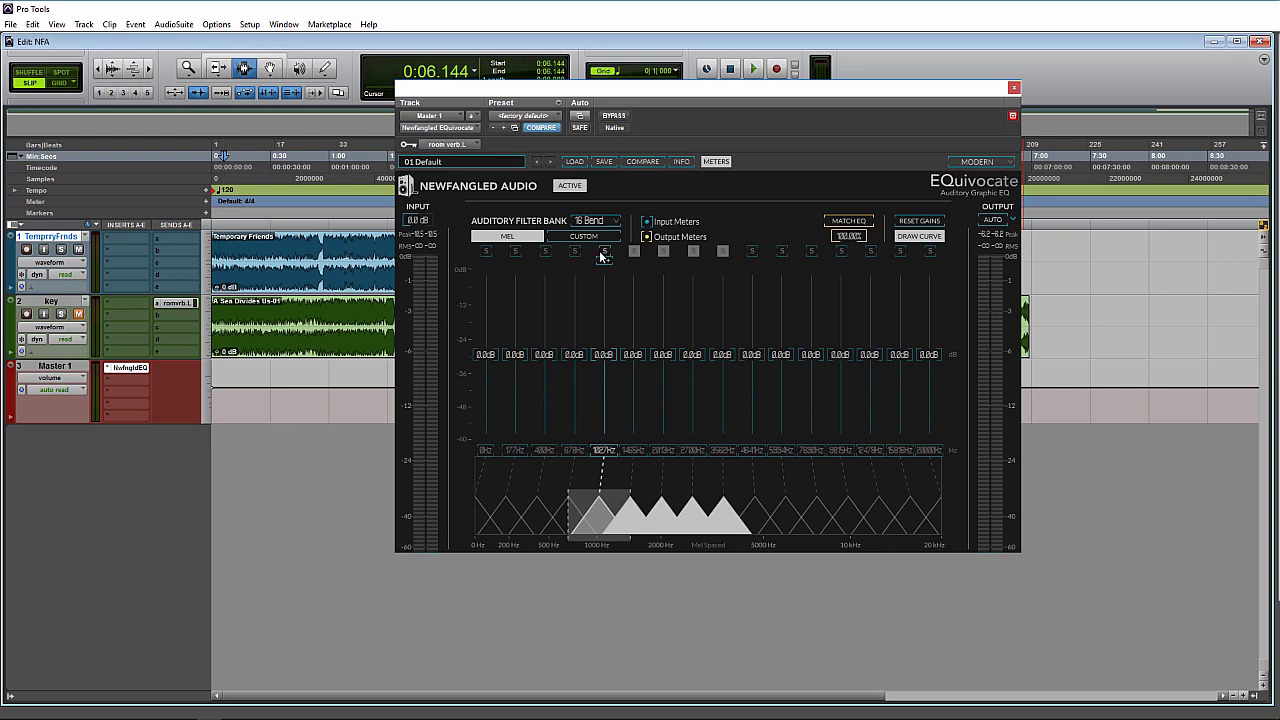
pyautogui.click(632, 255)
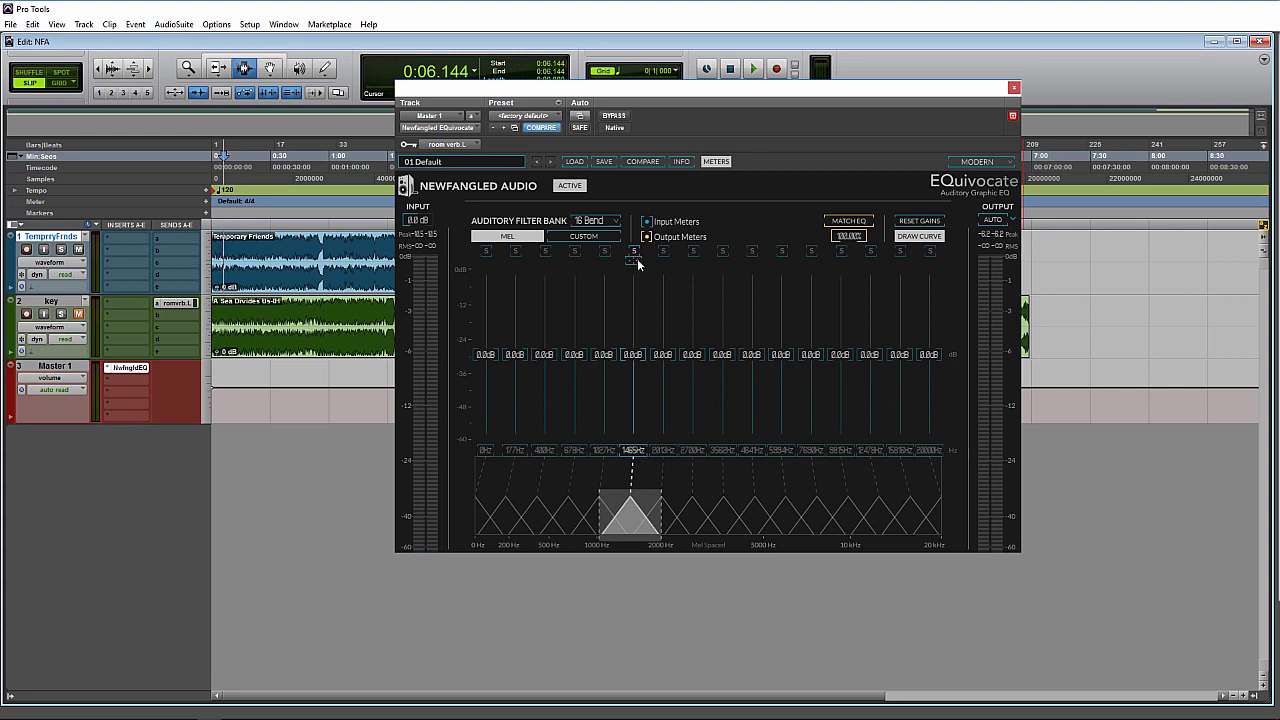
# Add a band just above 1465 Hz and remove two neighbouring bands to leave a 15-band custom filter bank
pyautogui.click(638, 260)
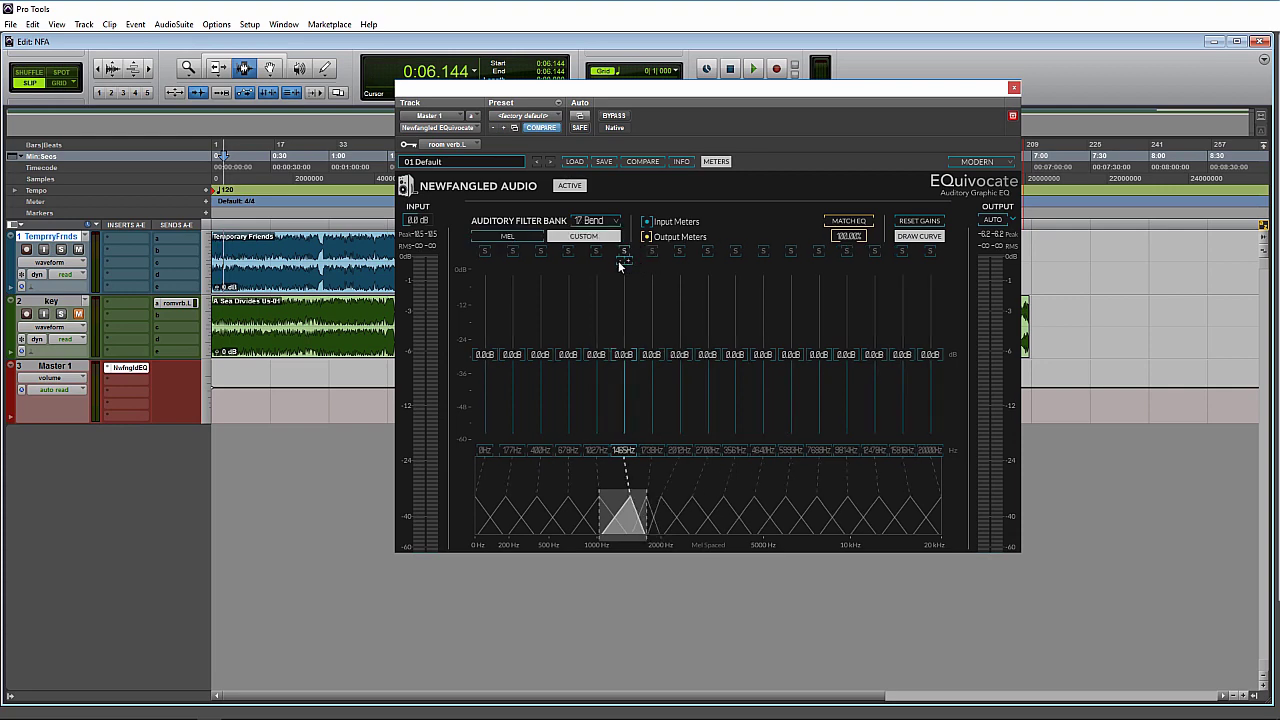
pyautogui.click(620, 258)
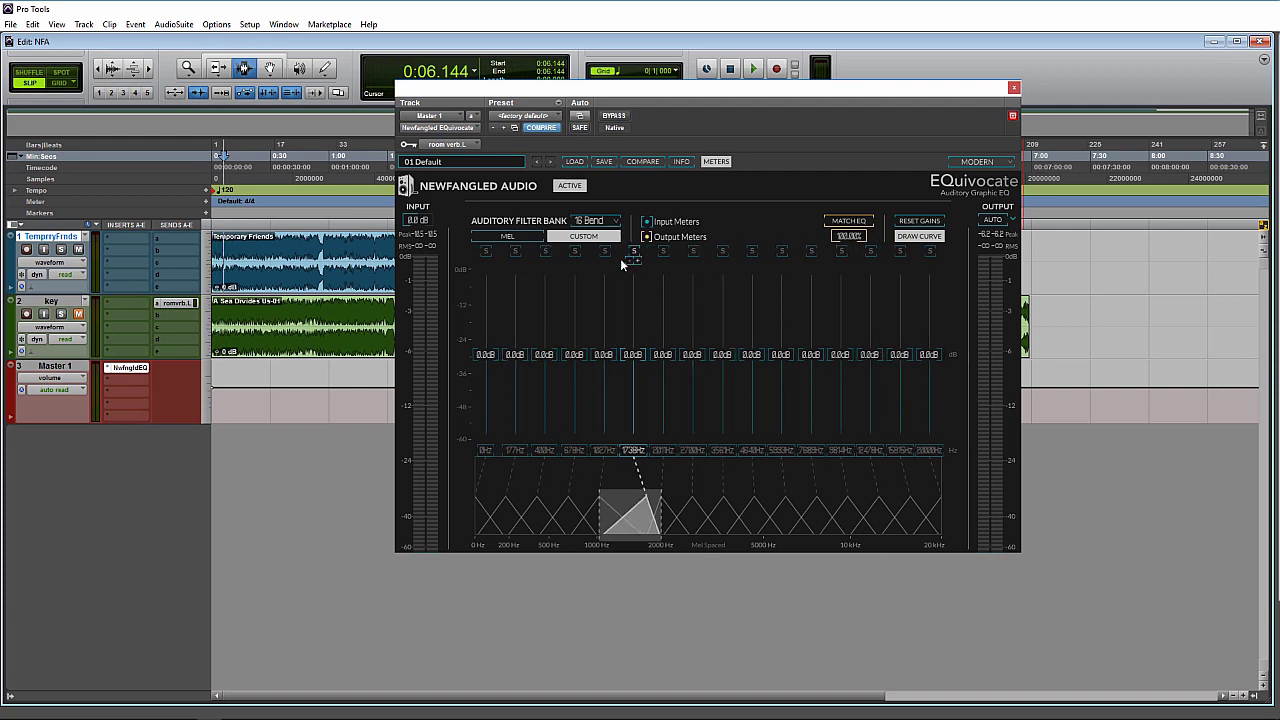
pyautogui.click(632, 262)
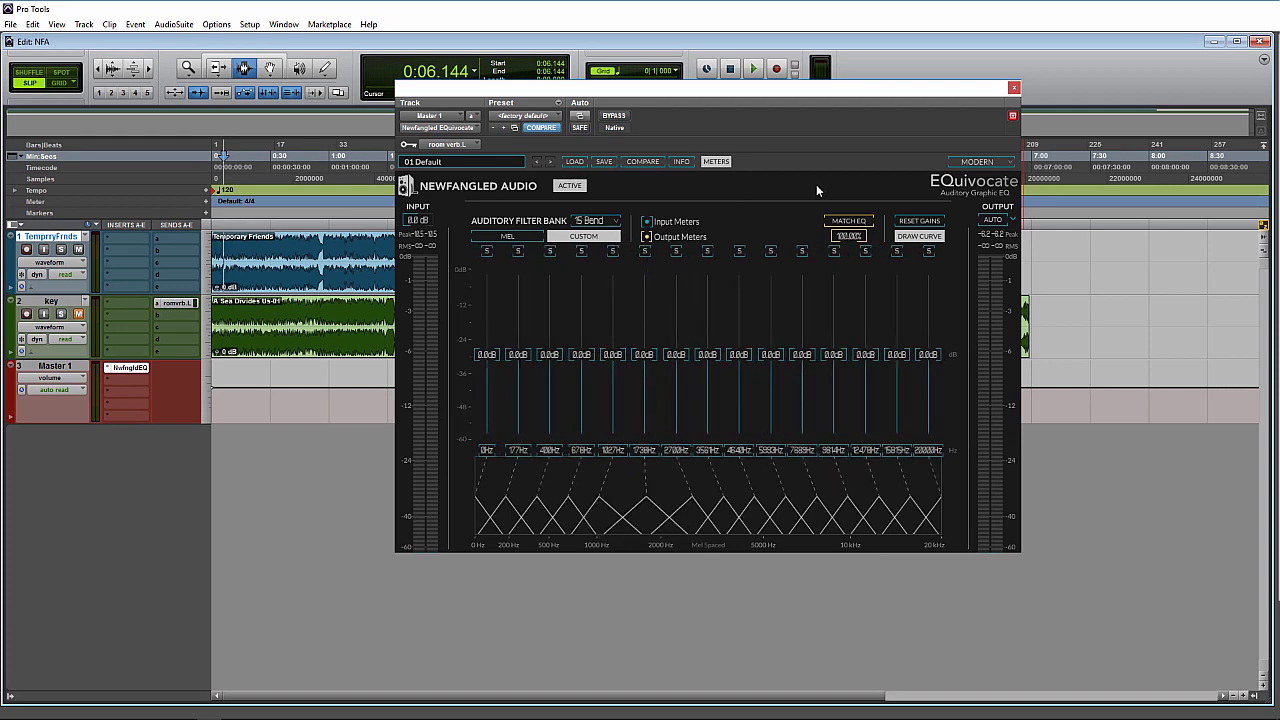
# Draw a gain curve across all bands, from about 5.9 dB at 20000 Hz to -10.2 dB at 0 Hz, and reset all gains
pyautogui.click(919, 236)
pyautogui.moveTo(929, 358)
pyautogui.mouseDown()
pyautogui.moveTo(926, 323)
pyautogui.moveTo(635, 394)
pyautogui.moveTo(511, 397)
pyautogui.moveTo(460, 380)
pyautogui.mouseUp()
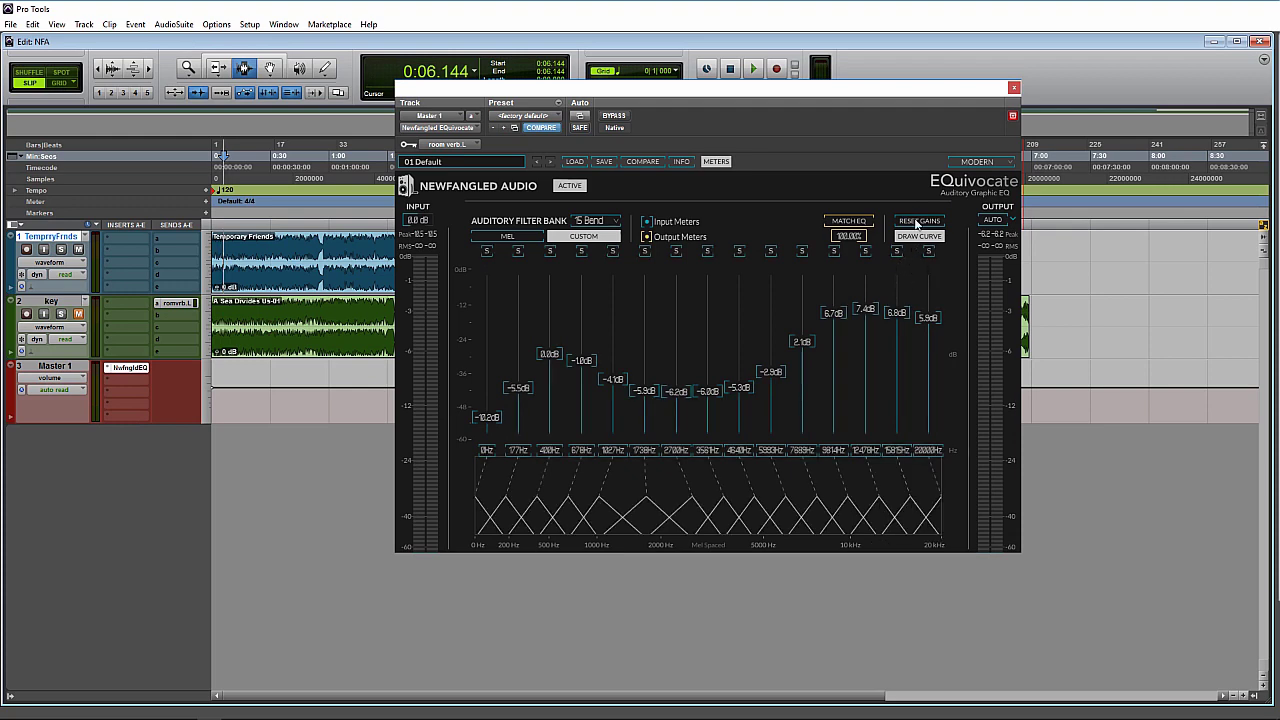
pyautogui.click(919, 221)
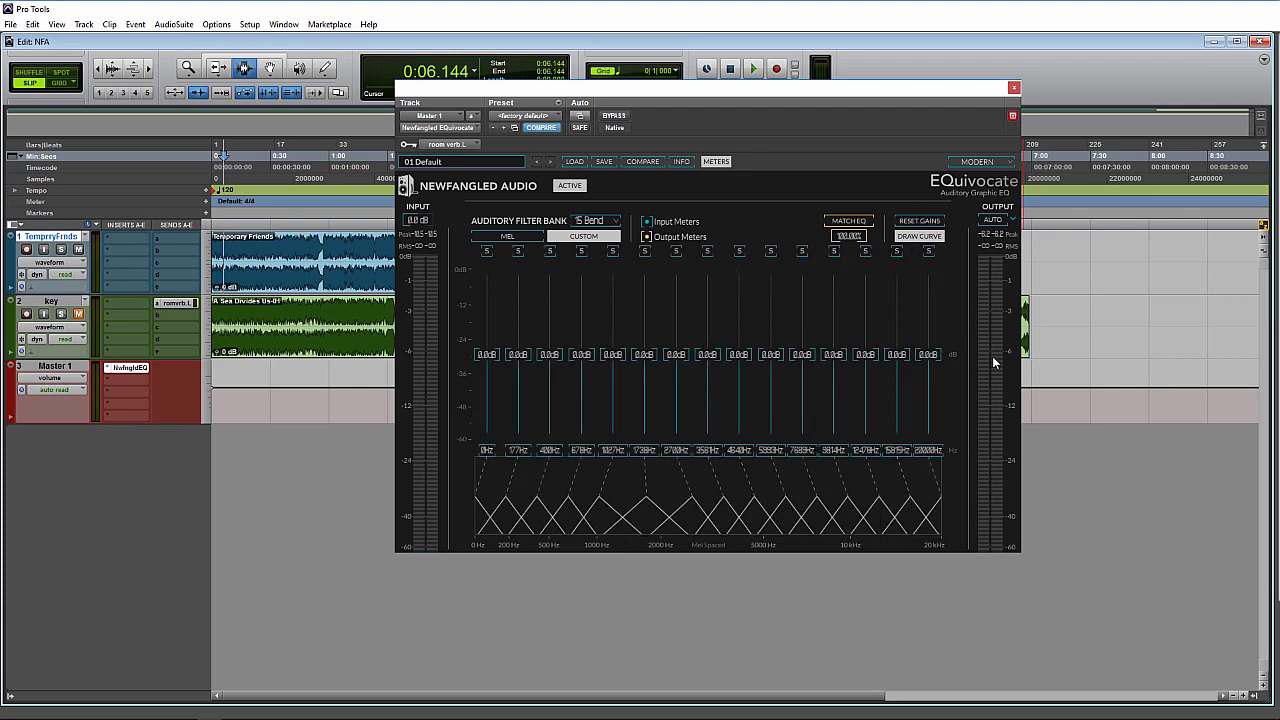
# Draw new gain curves across the bands, ending with about -5.9 dB at 3561 Hz and a 7.6 dB boost at 9814 Hz
pyautogui.click(915, 235)
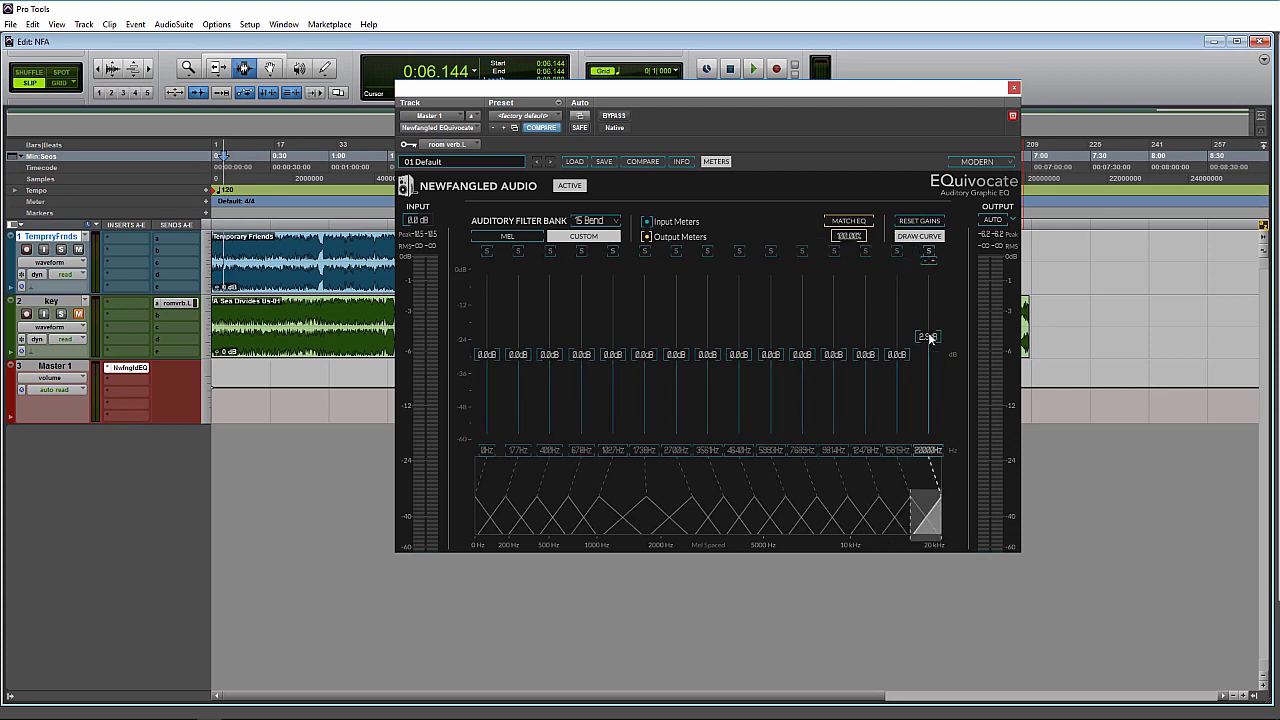
pyautogui.moveTo(928, 332); pyautogui.dragTo(902, 314)
pyautogui.moveTo(798, 367)
pyautogui.mouseDown()
pyautogui.moveTo(729, 389)
pyautogui.moveTo(653, 347)
pyautogui.moveTo(558, 328)
pyautogui.moveTo(521, 375)
pyautogui.mouseUp()
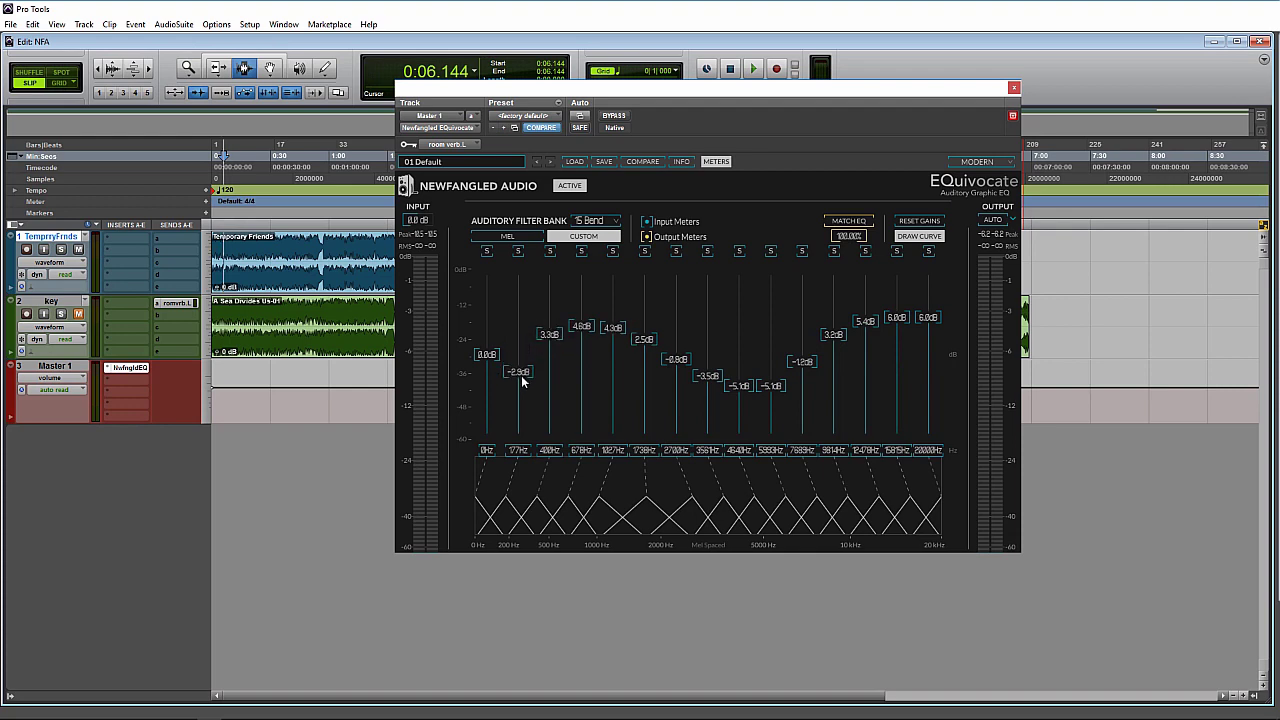
pyautogui.moveTo(480, 327)
pyautogui.mouseDown()
pyautogui.moveTo(675, 385)
pyautogui.moveTo(913, 308)
pyautogui.moveTo(898, 311)
pyautogui.mouseUp()
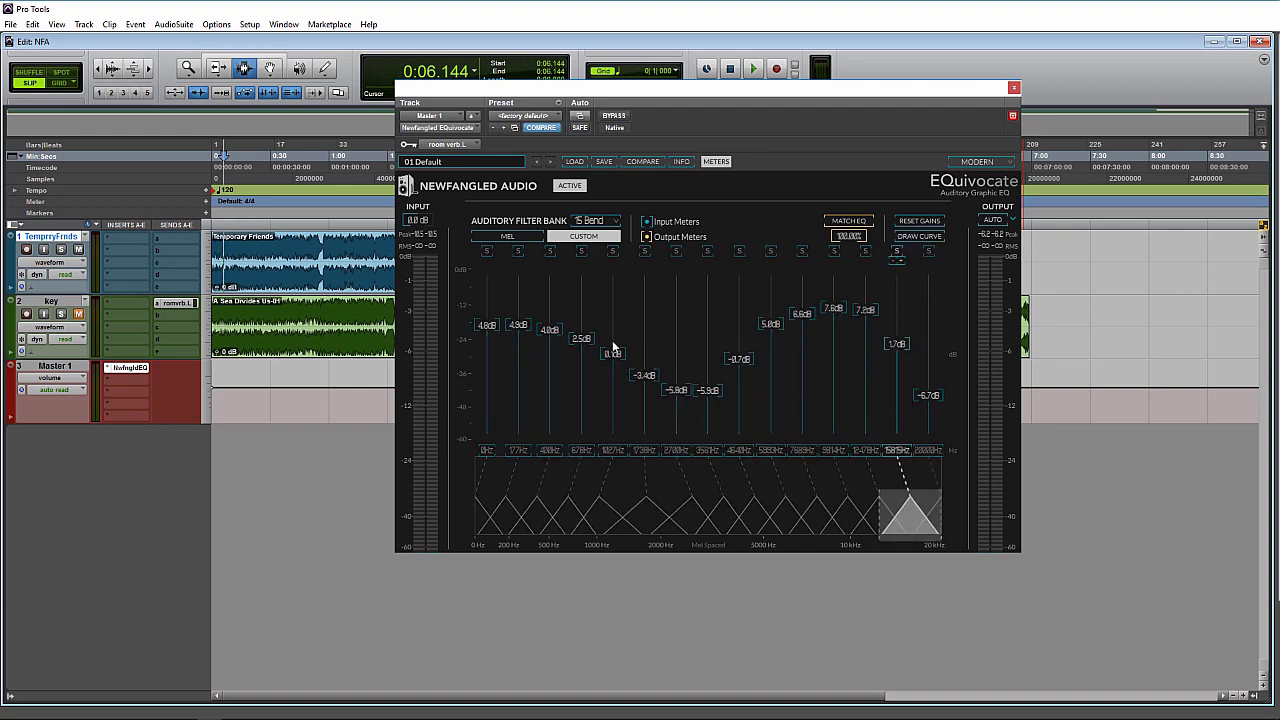
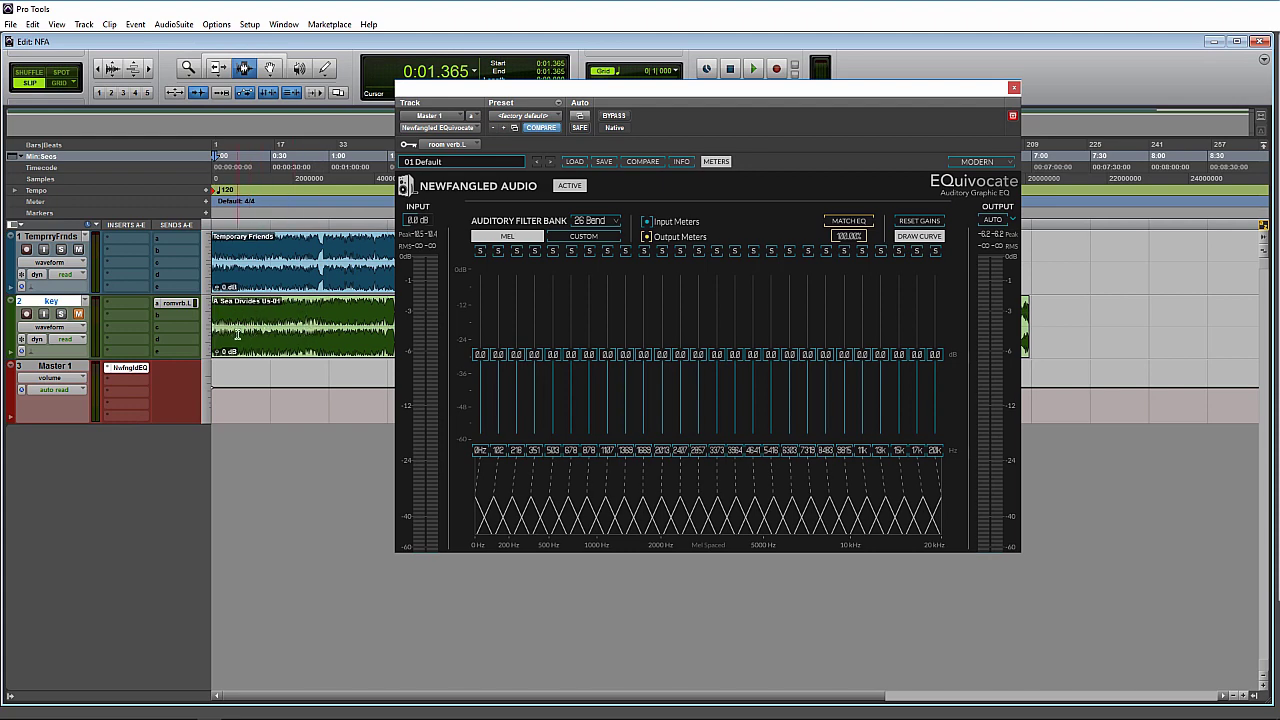
# Inspect the key track's send A to the room verb bus, and close its send window
pyautogui.click(178, 303)
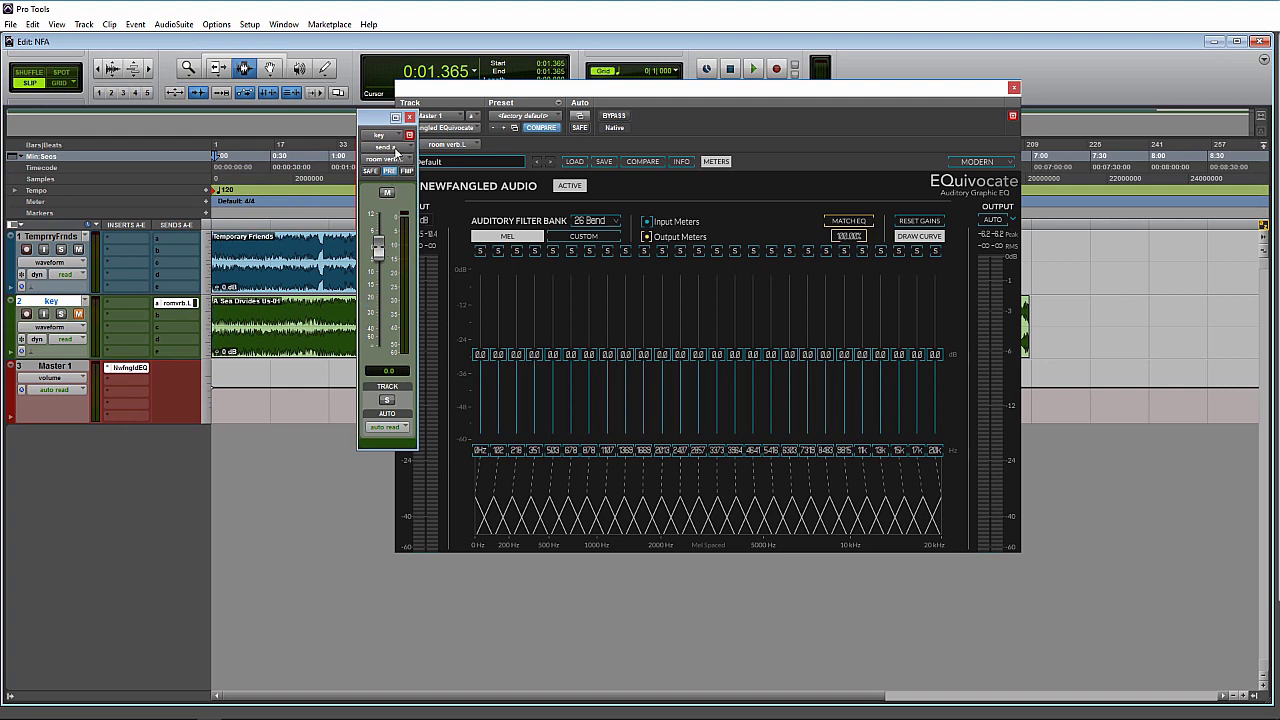
pyautogui.click(410, 118)
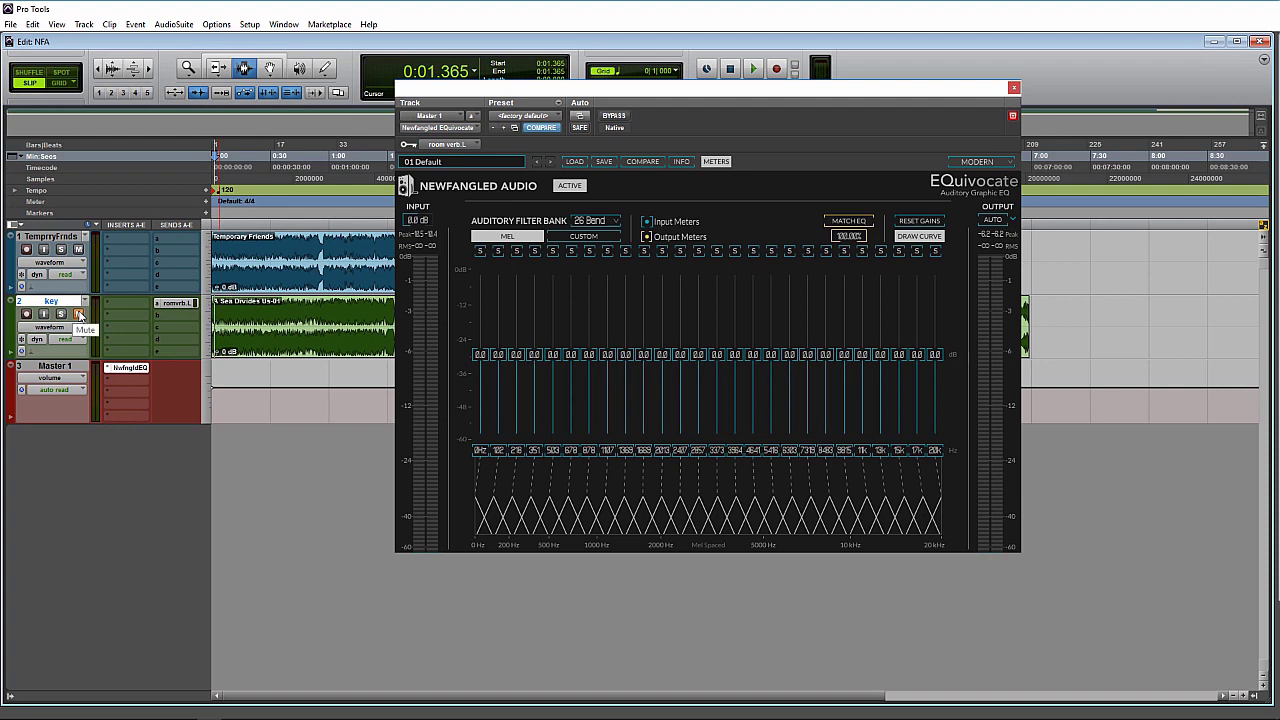
# Mute the key track and turn on Match EQ, playing the session to match the master to the key signal
pyautogui.click(79, 314)
pyautogui.click(848, 220)
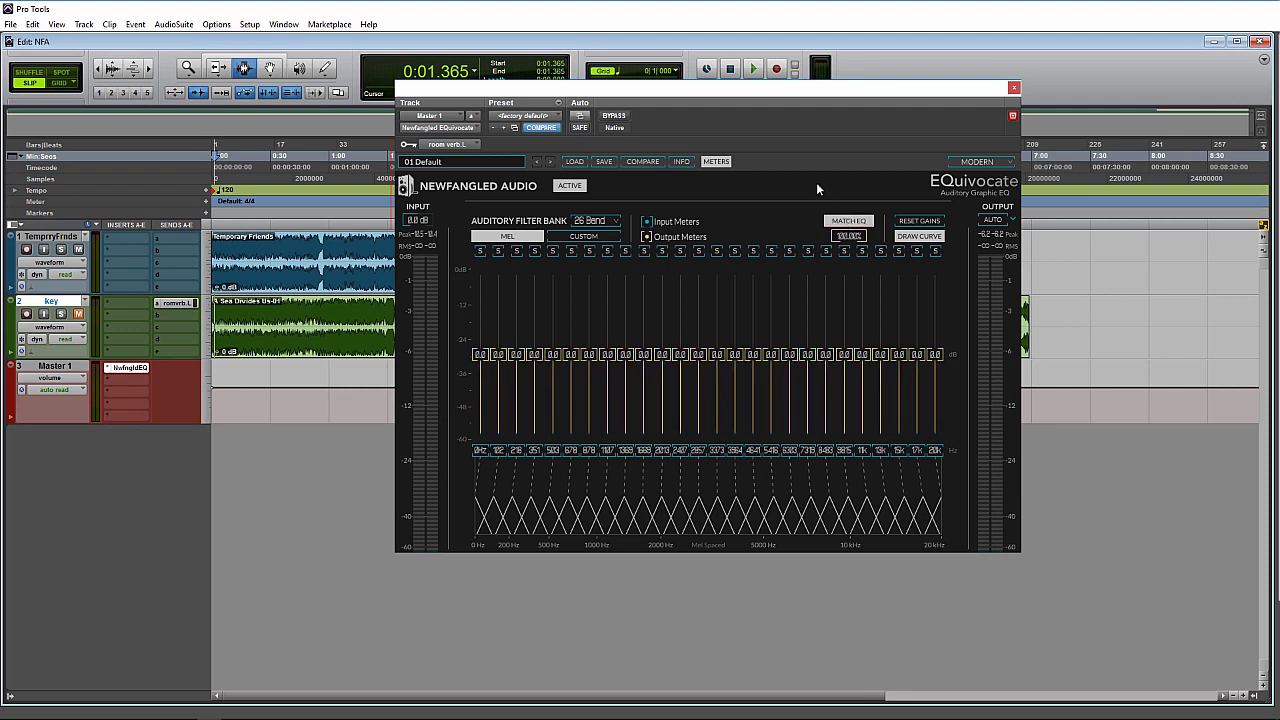
pyautogui.press('space')
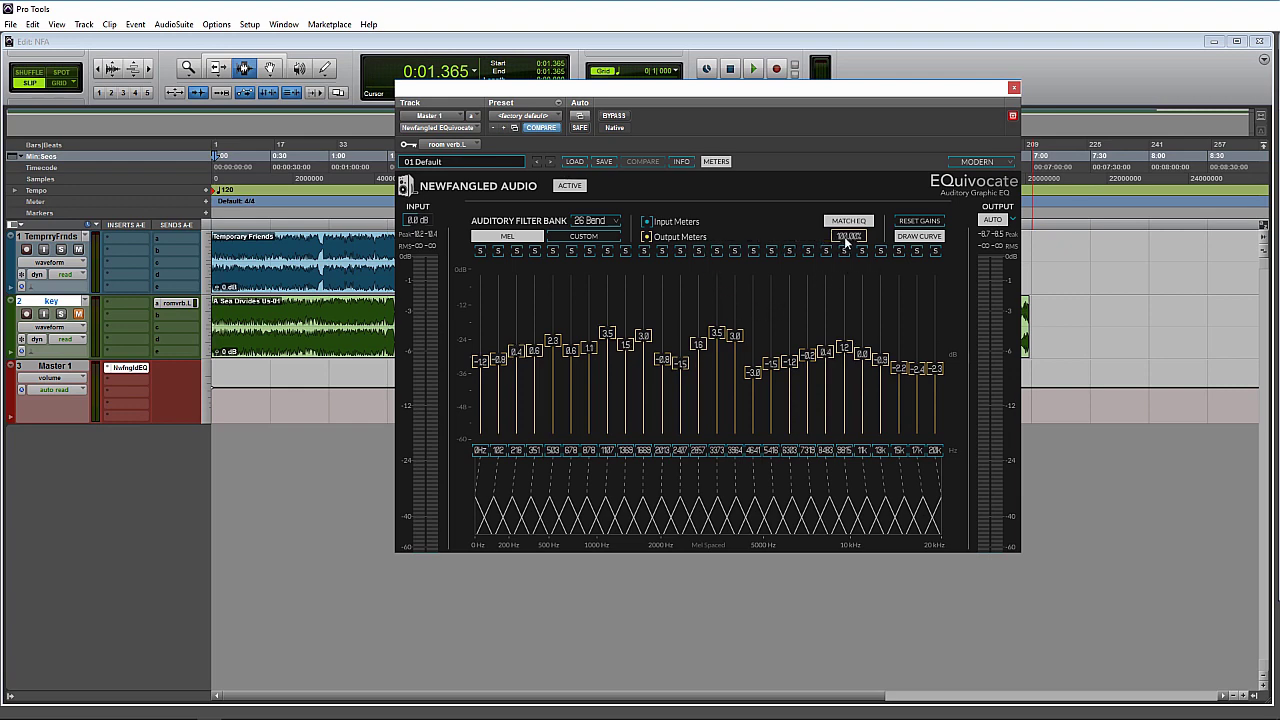
# Sweep the Match EQ amount down through about 44% and 0% to -100%, and bring it back up to 100%
pyautogui.moveTo(846, 240)
pyautogui.mouseDown()
pyautogui.moveTo(831, 241)
pyautogui.moveTo(870, 240)
pyautogui.moveTo(848, 240)
pyautogui.mouseUp()
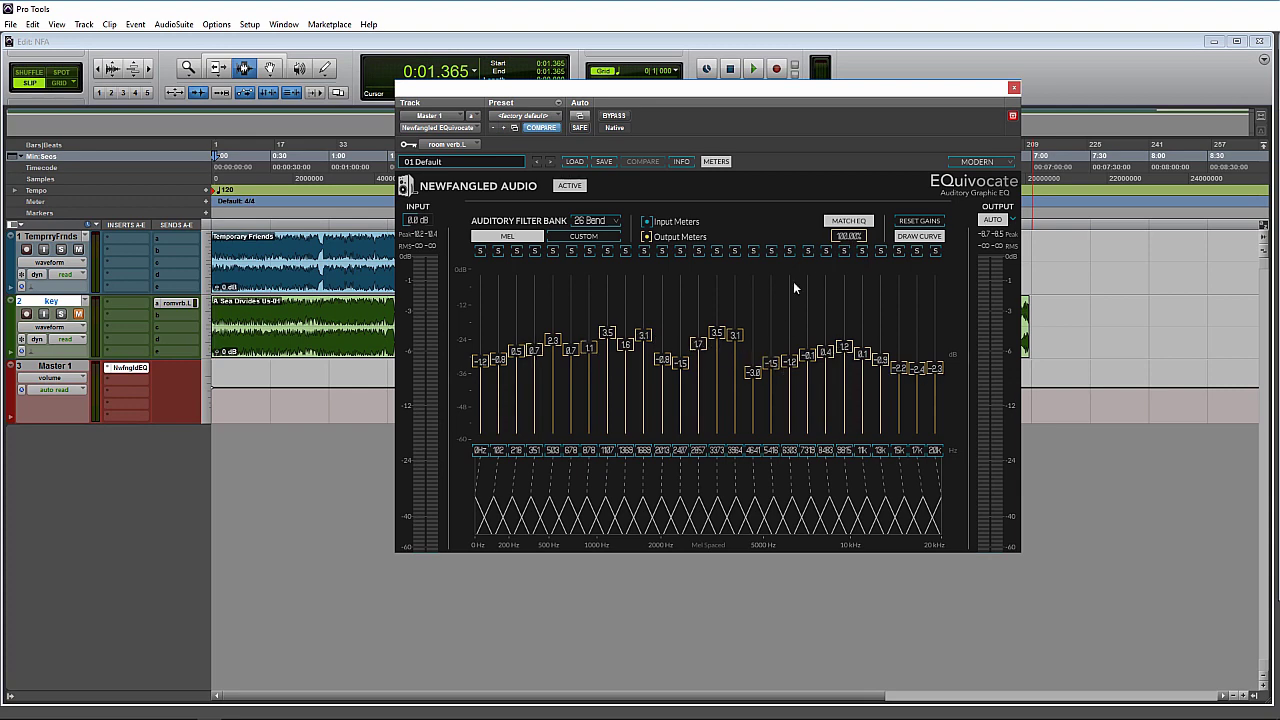
pyautogui.moveTo(851, 239); pyautogui.dragTo(855, 290)
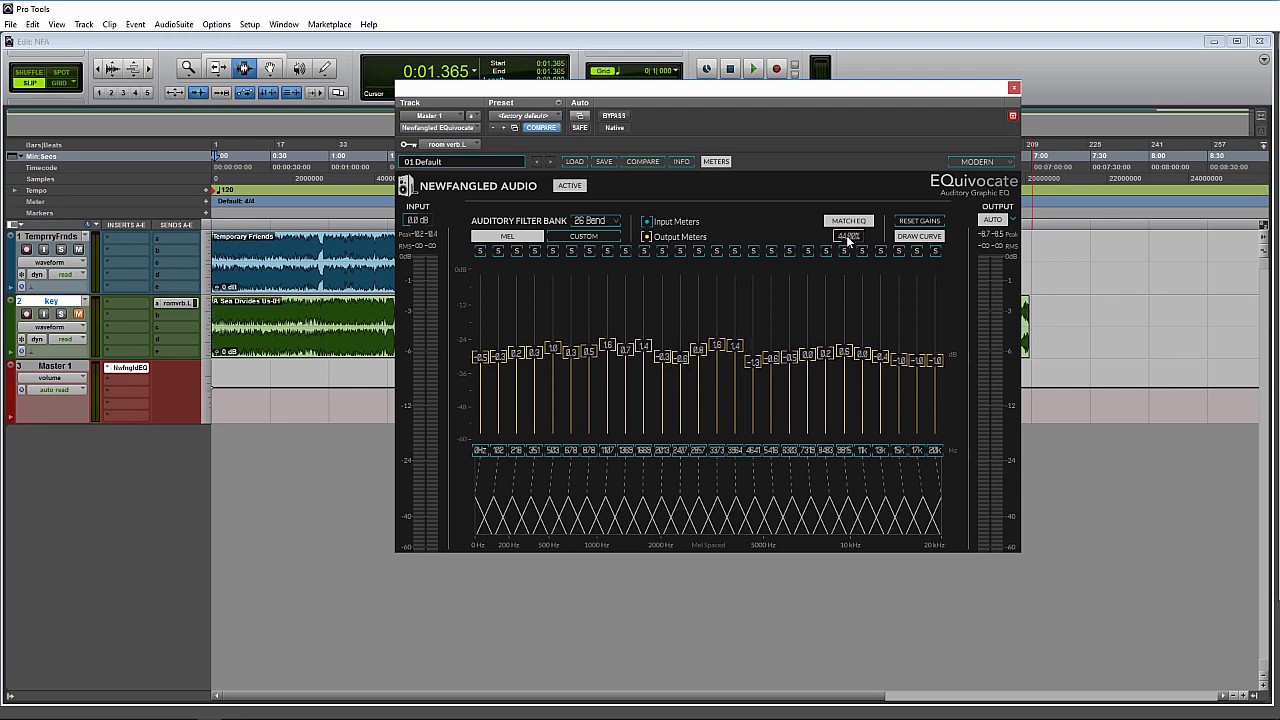
pyautogui.moveTo(847, 240); pyautogui.dragTo(857, 282)
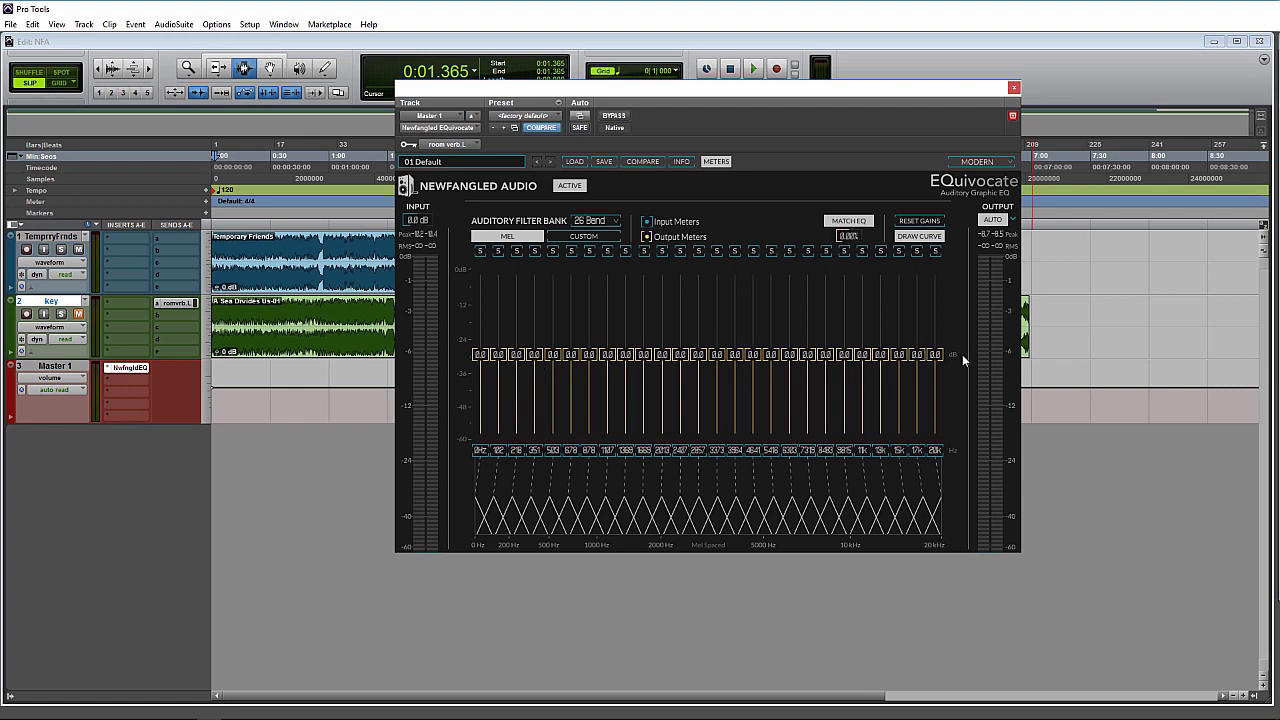
pyautogui.moveTo(847, 238); pyautogui.dragTo(866, 342)
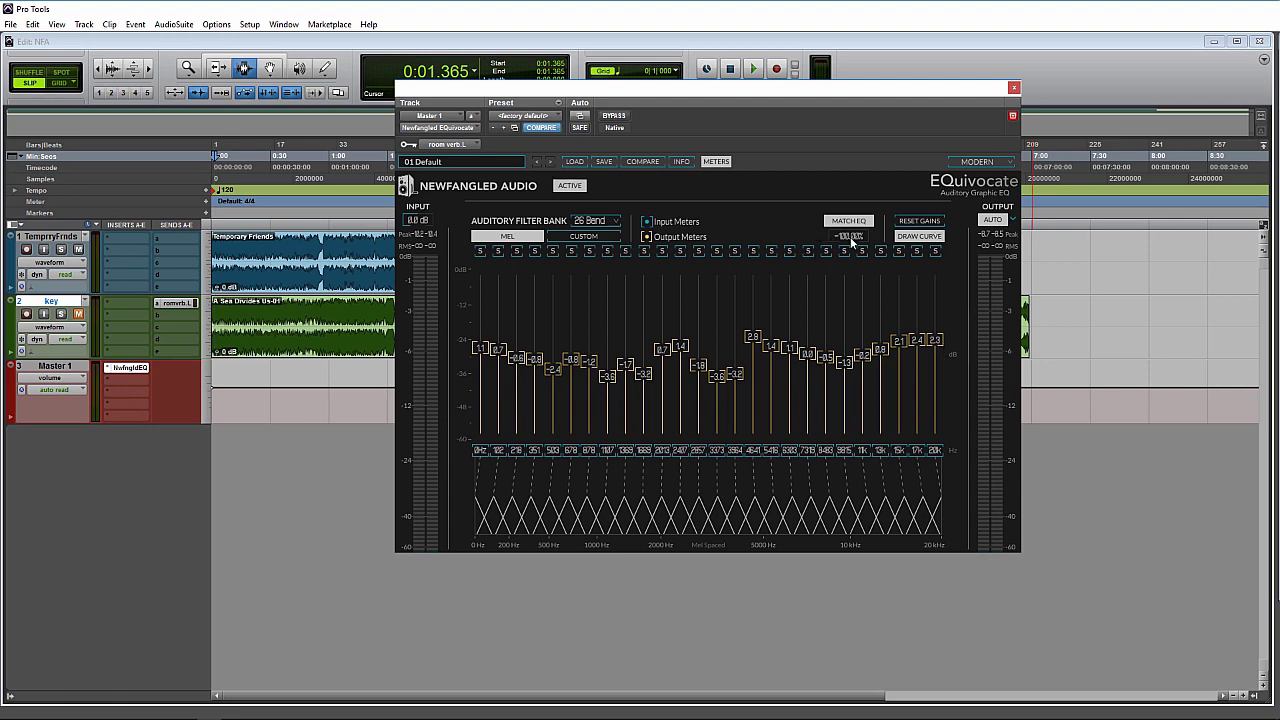
pyautogui.scroll(2, 850, 237)
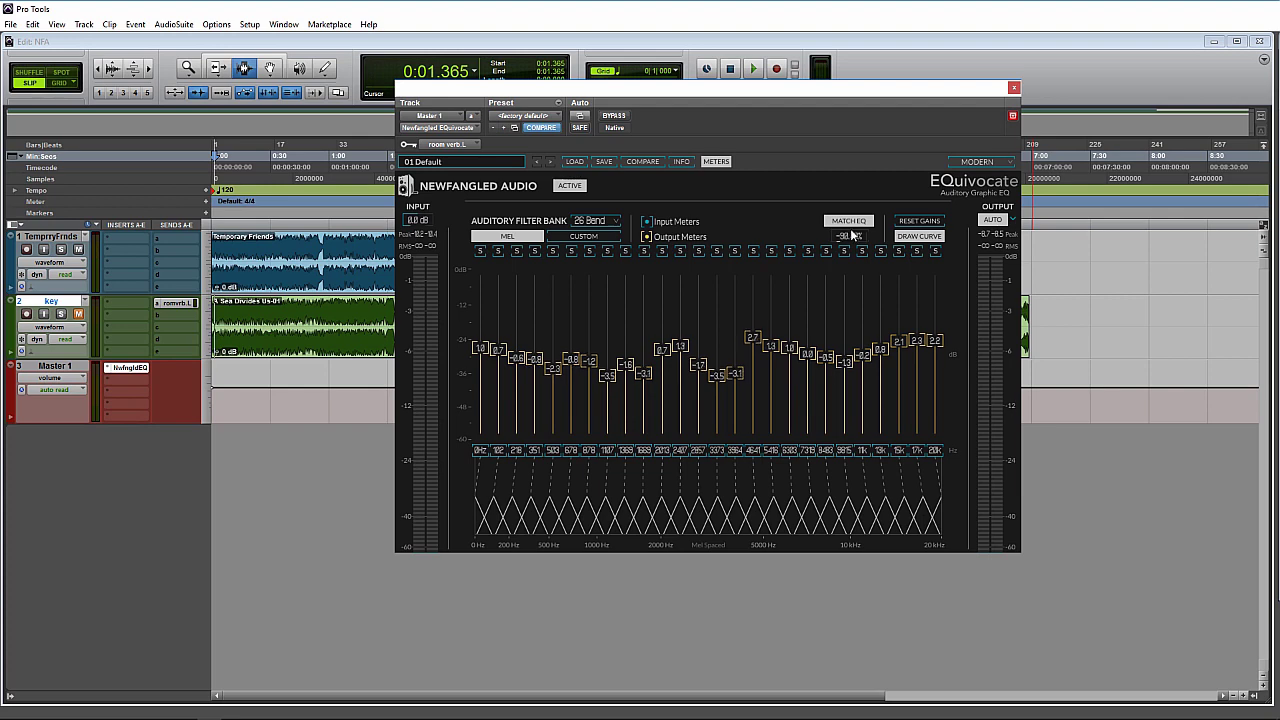
pyautogui.moveTo(850, 237); pyautogui.dragTo(860, 60)
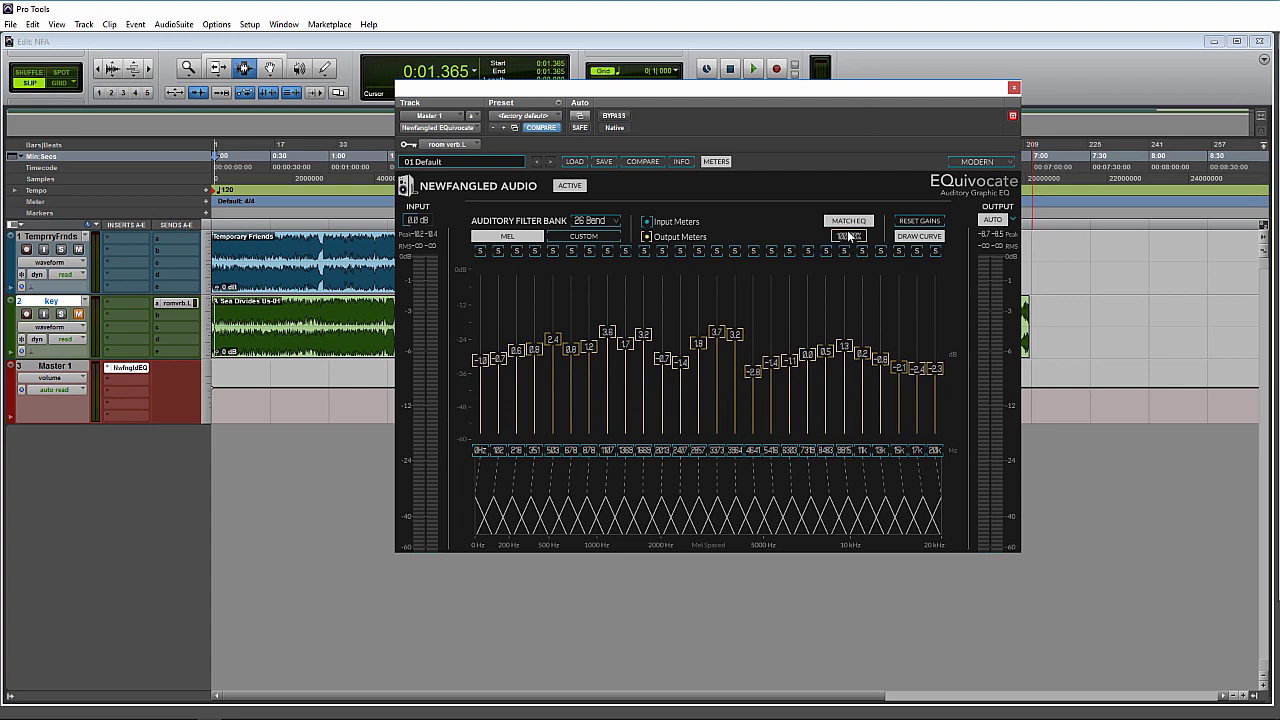
# Set the match amount to about 44.8%, turn off Match EQ and fine-tune the 11k band's gain
pyautogui.moveTo(848, 236); pyautogui.dragTo(852, 288)
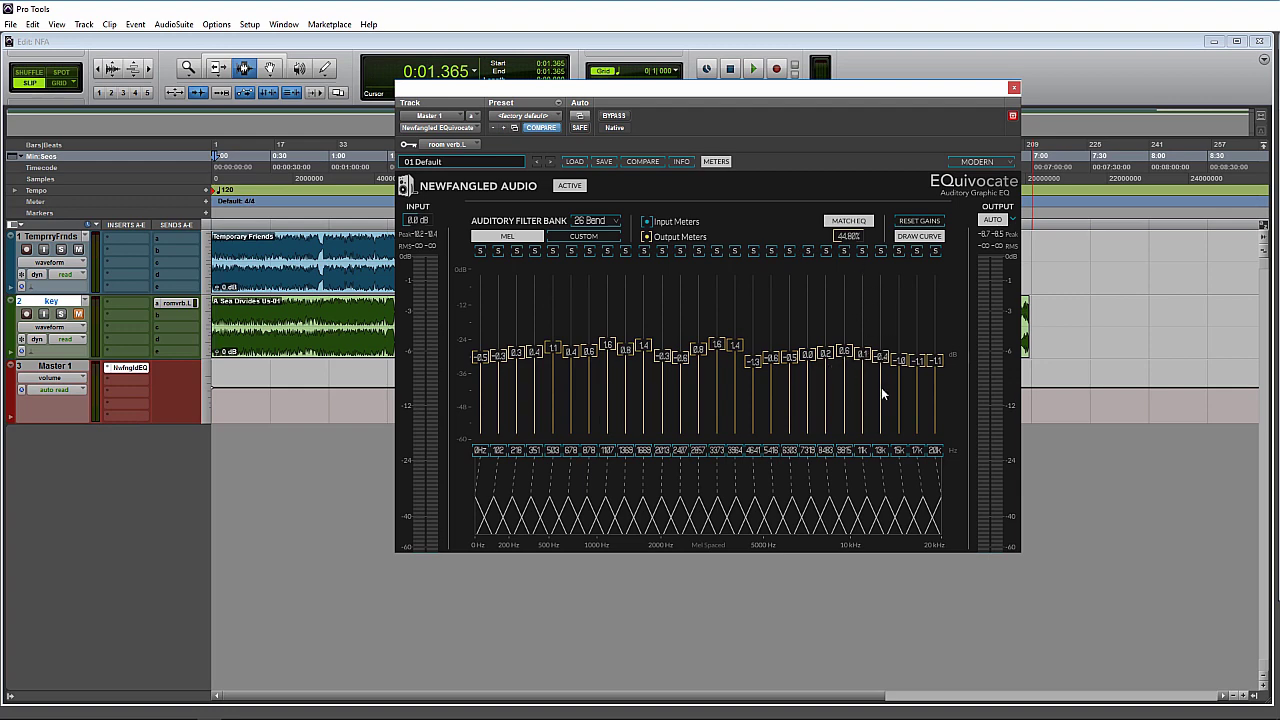
pyautogui.click(850, 221)
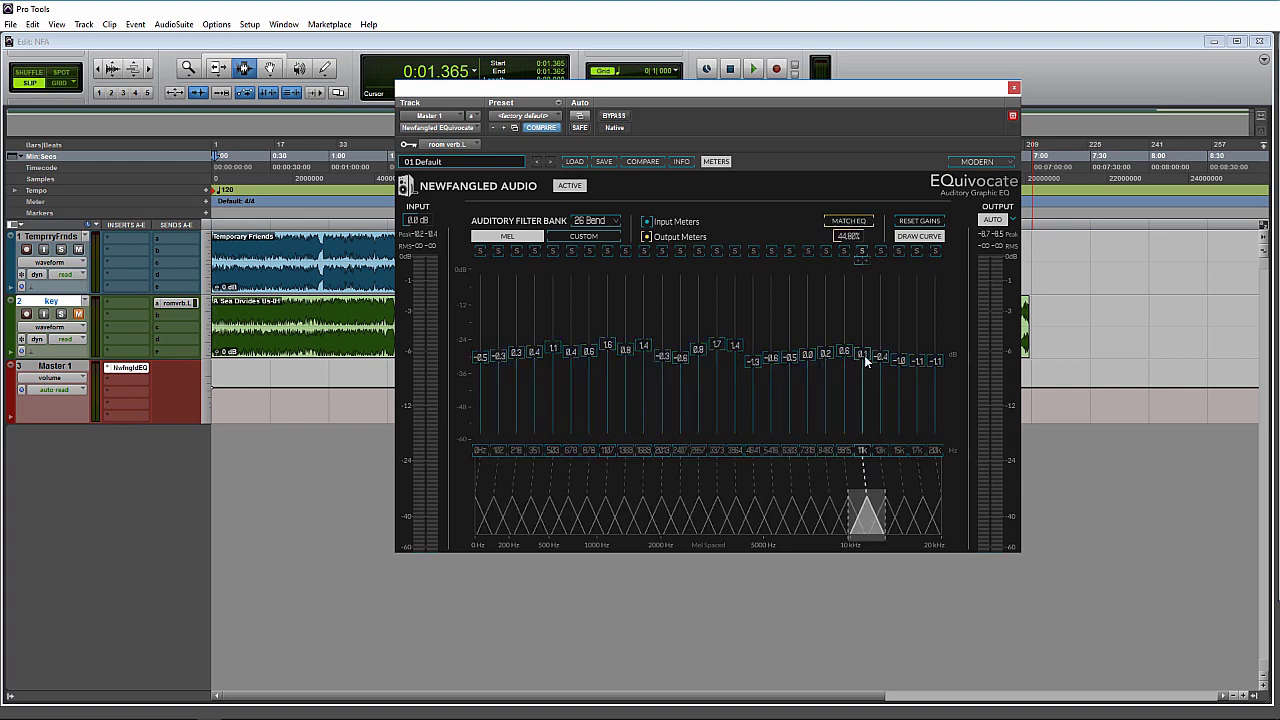
pyautogui.moveTo(862, 357)
pyautogui.mouseDown()
pyautogui.moveTo(856, 292)
pyautogui.moveTo(863, 362)
pyautogui.mouseUp()
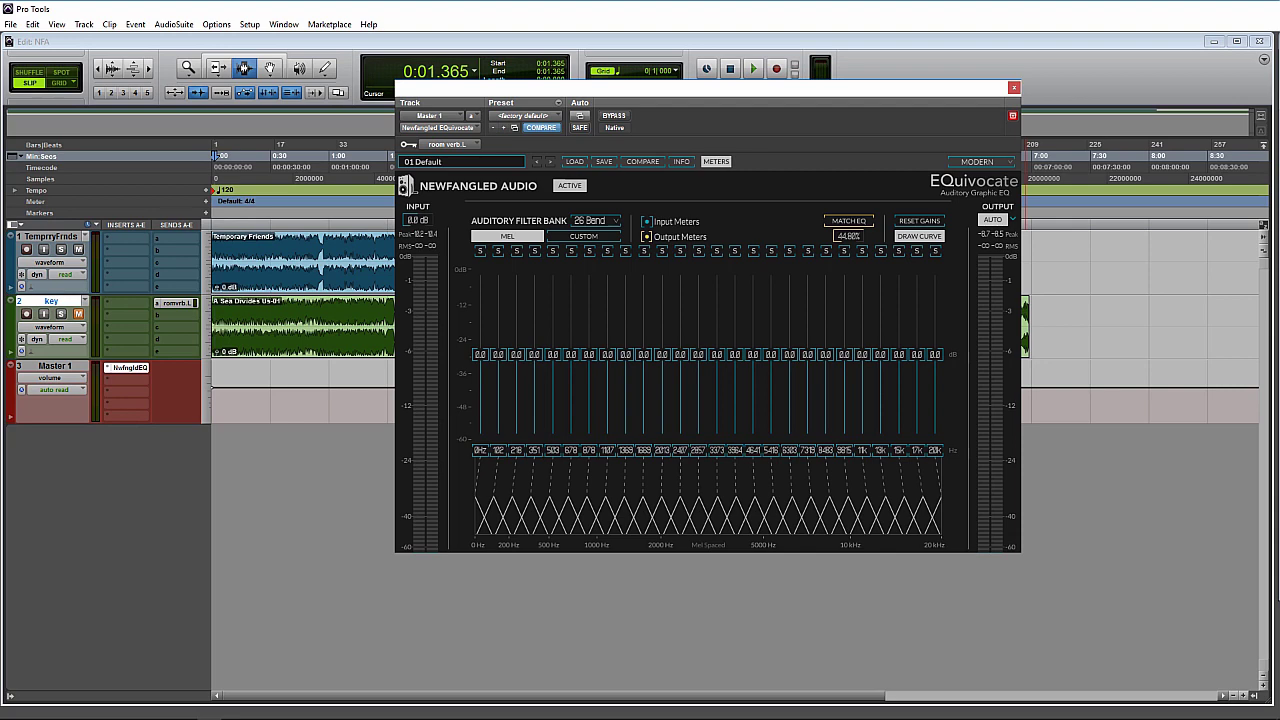
# Examine the tracks' inserts, sends and faders in the Mix window, and close it
pyautogui.hotkey('ctrl', '=')
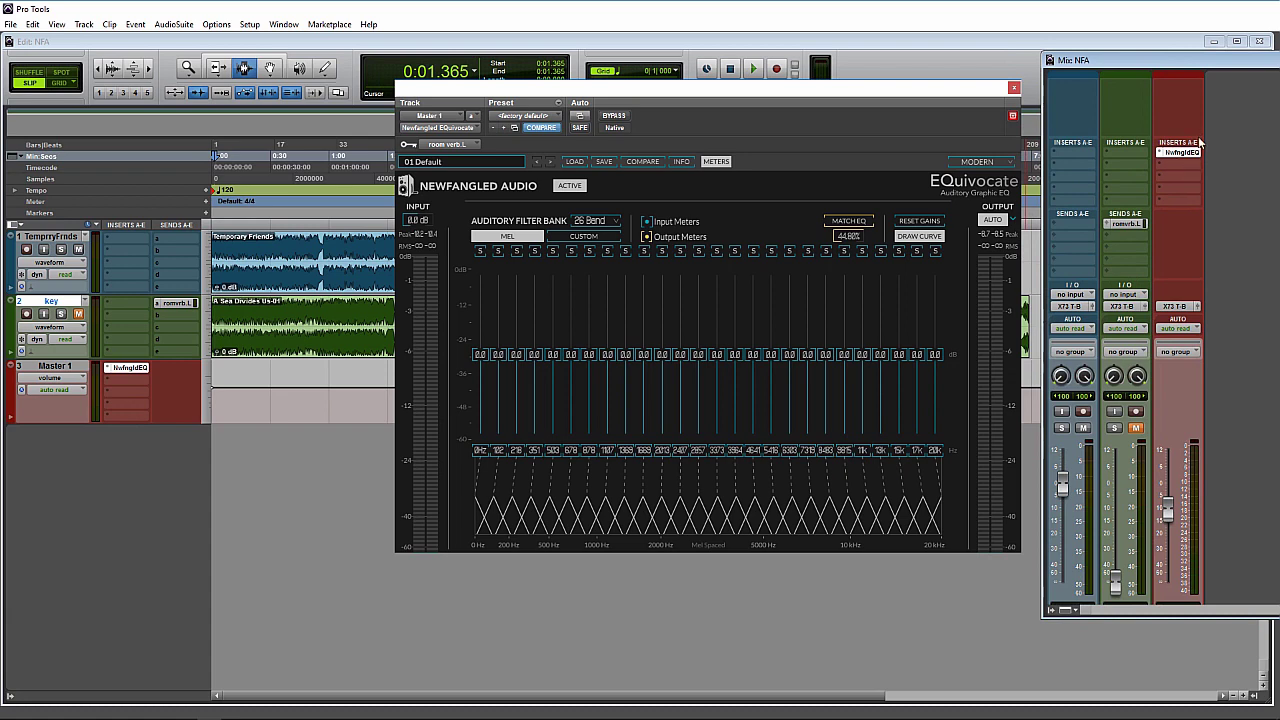
pyautogui.scroll(-3, 1200, 145)
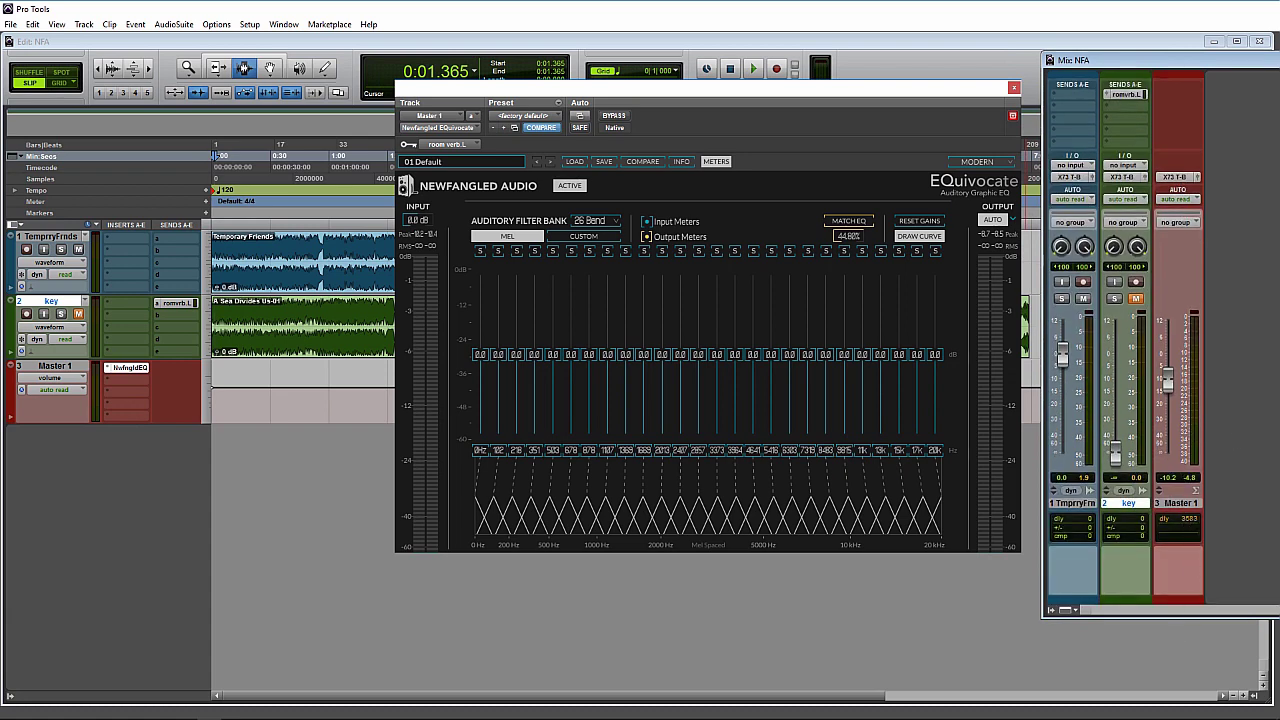
pyautogui.hotkey('ctrl', '=')
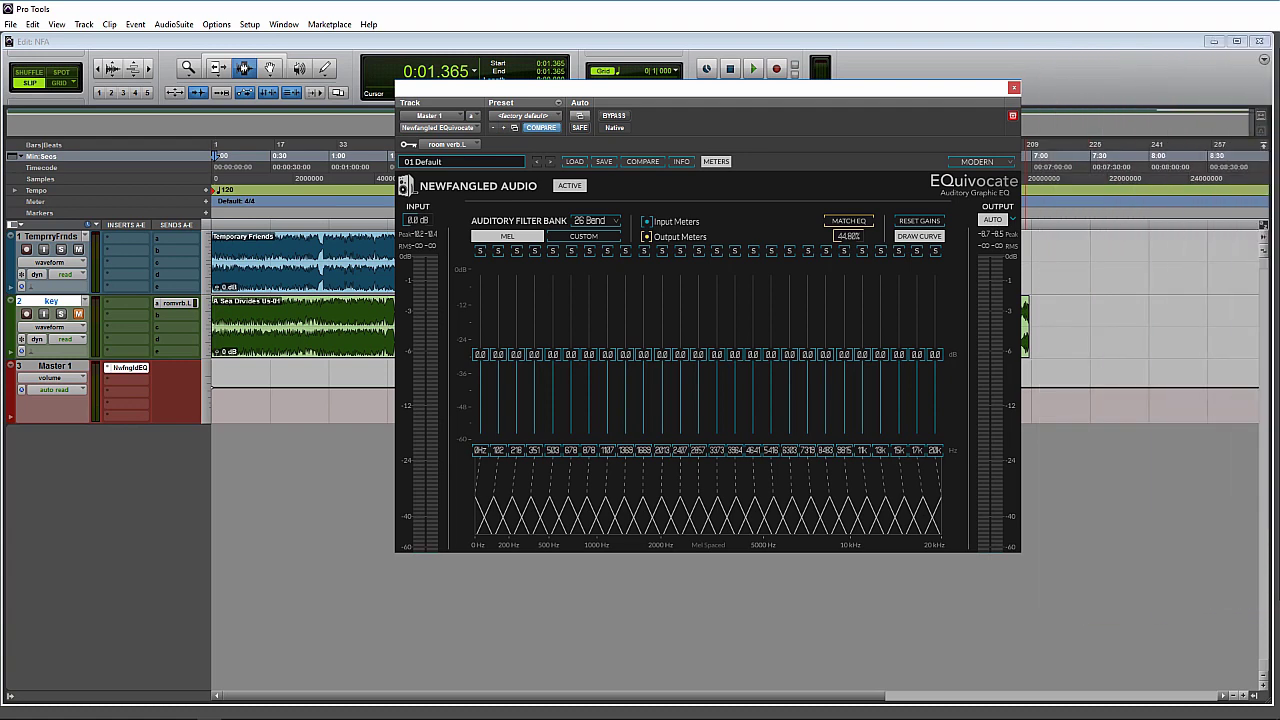